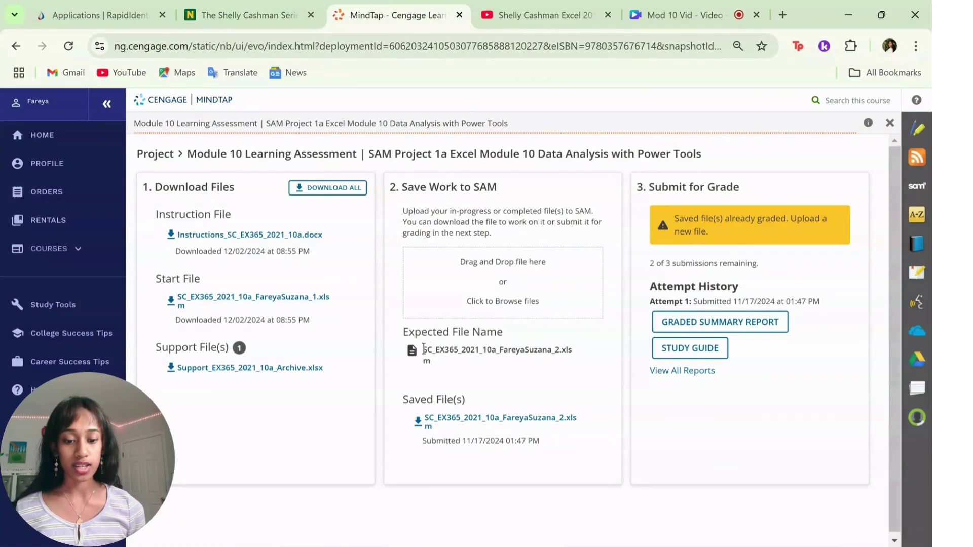
Select the expected submission file name shown on the MindTap Module 10 SAM Project 1a page
drag(422, 350, 527, 349)
double_click(552, 349)
key(ctrl+c)
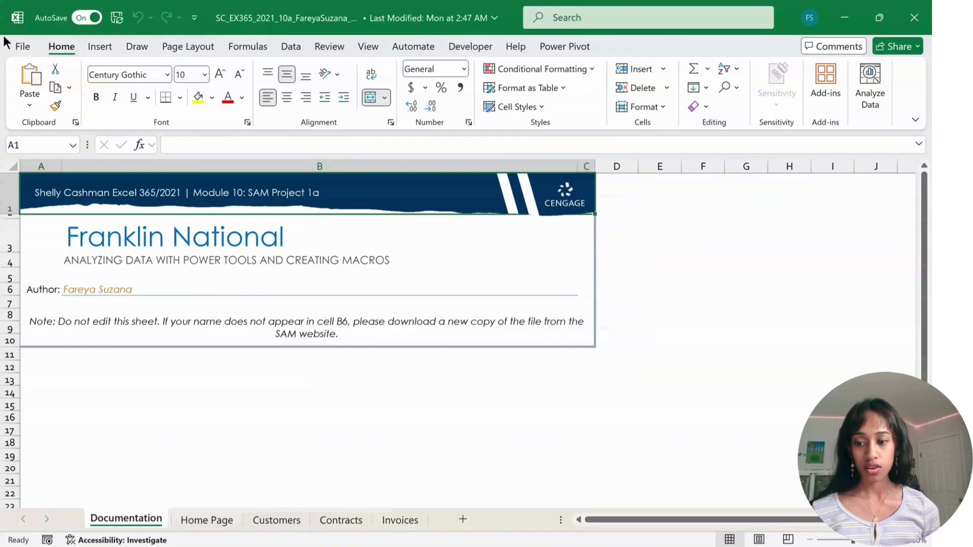
Save a macro-enabled copy of the workbook under the expected '_2' file name in excelmod10
click(20, 46)
click(55, 269)
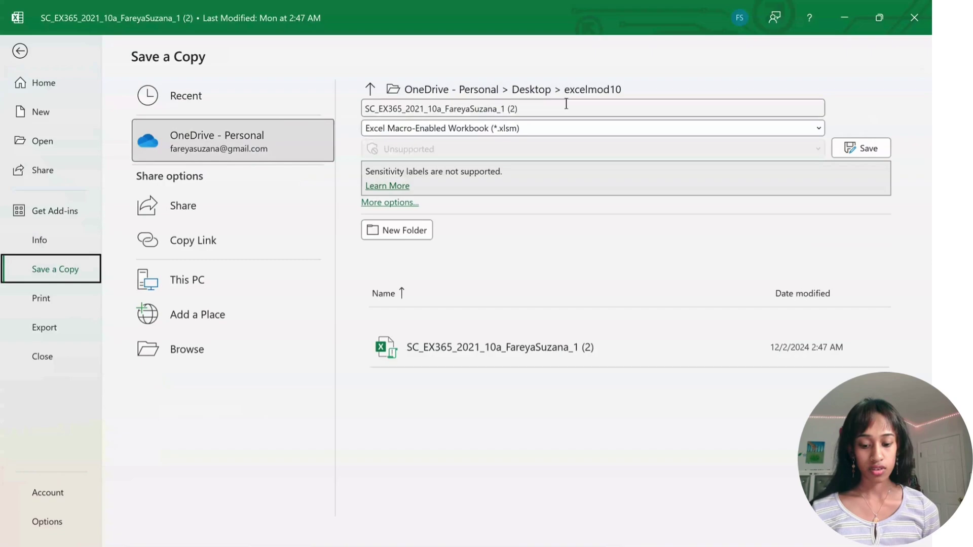
key(ctrl+v)
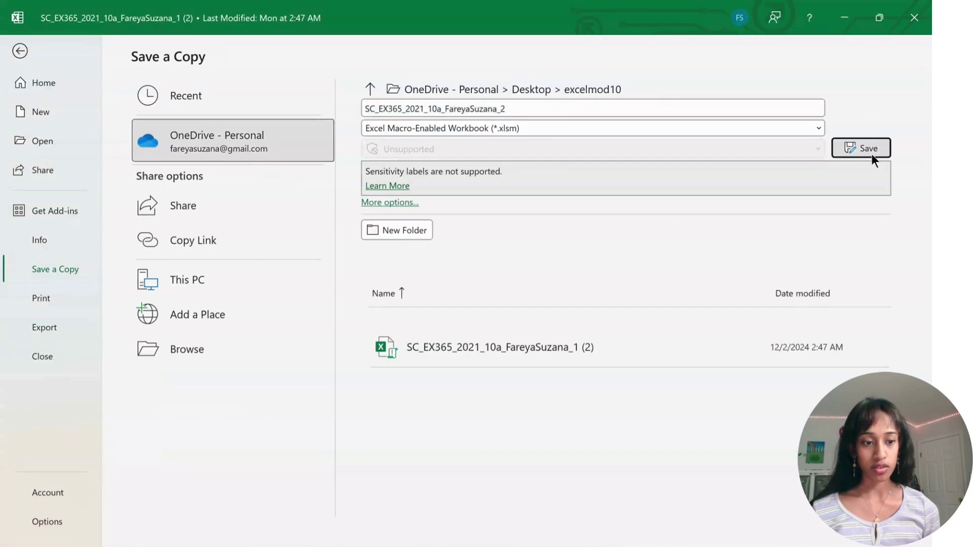
click(869, 150)
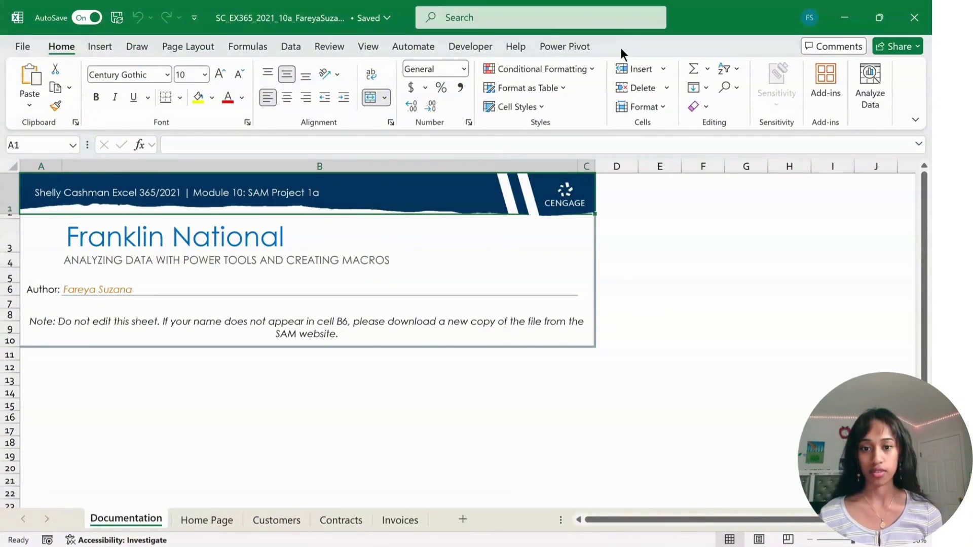
Confirm Power Pivot is checked under Main Tabs in Customize the Ribbon, then close the options
right_click(565, 46)
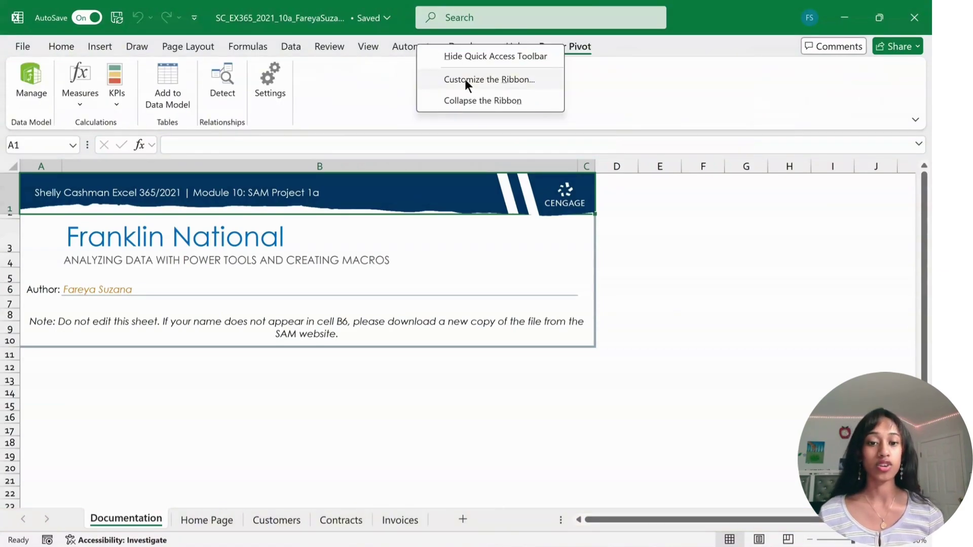
click(497, 80)
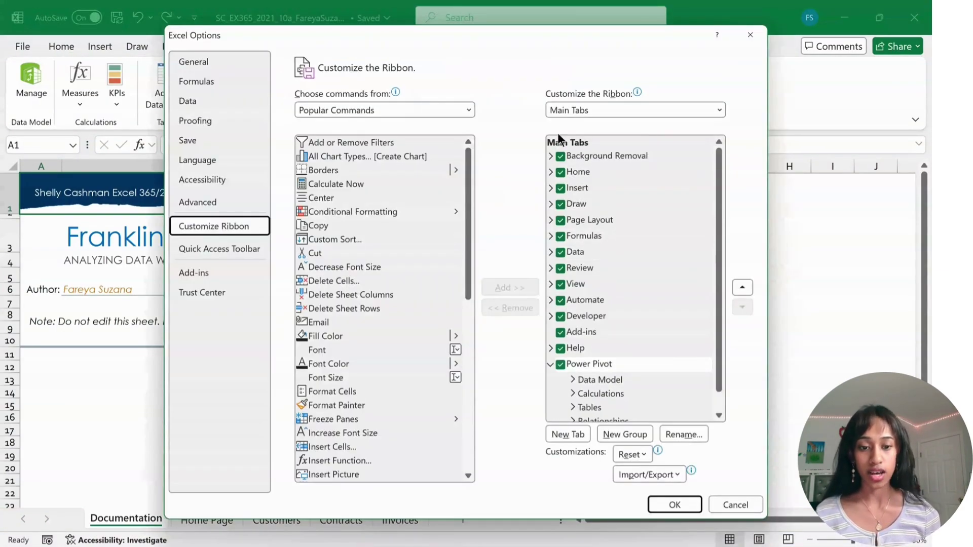
scroll(610, 316, down, 1)
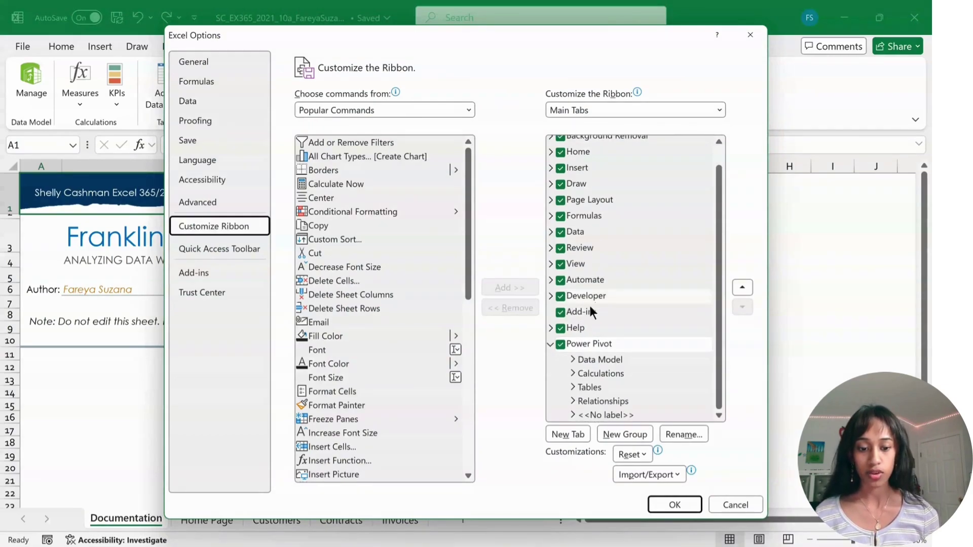
click(675, 505)
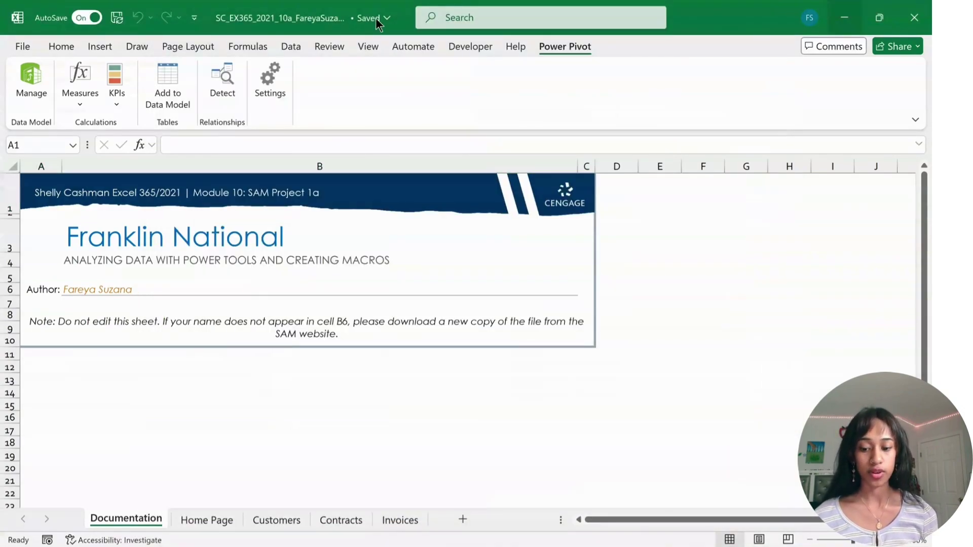
On the Home Page sheet, remove the hyperlink from the Links heading in C4
click(216, 522)
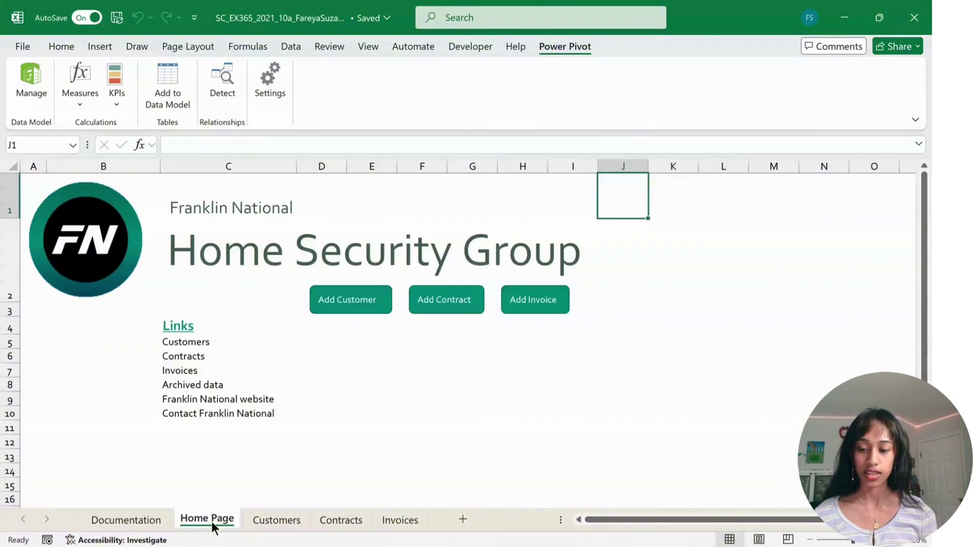
click(206, 327)
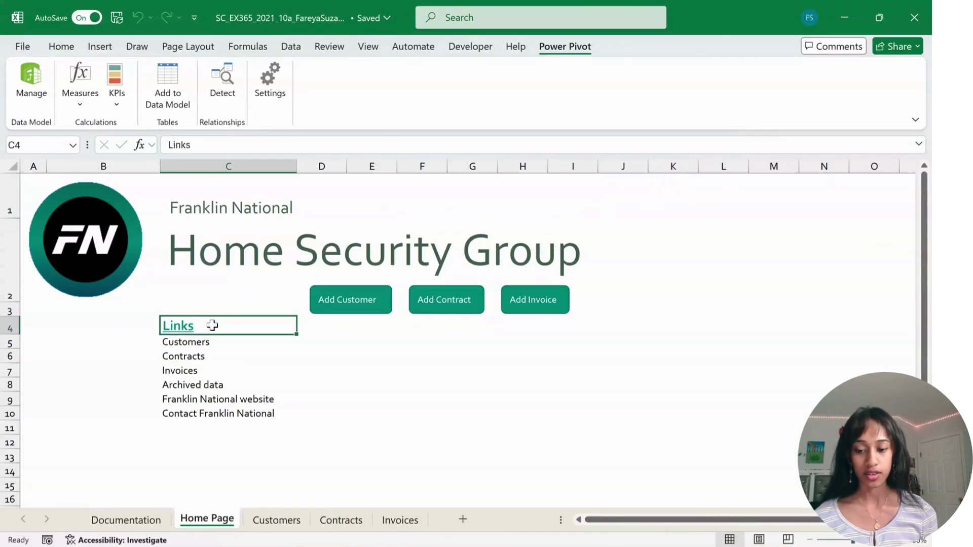
right_click(212, 325)
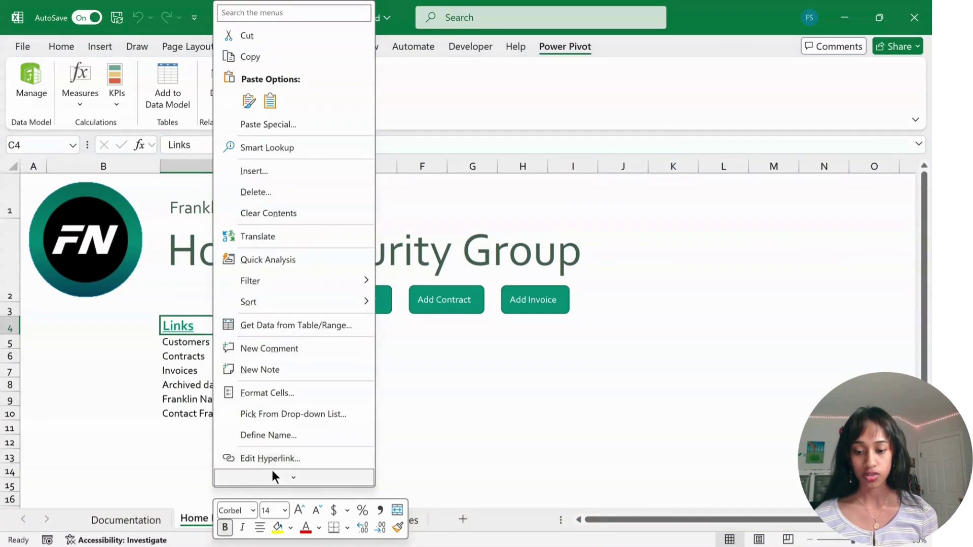
scroll(284, 417, down, 3)
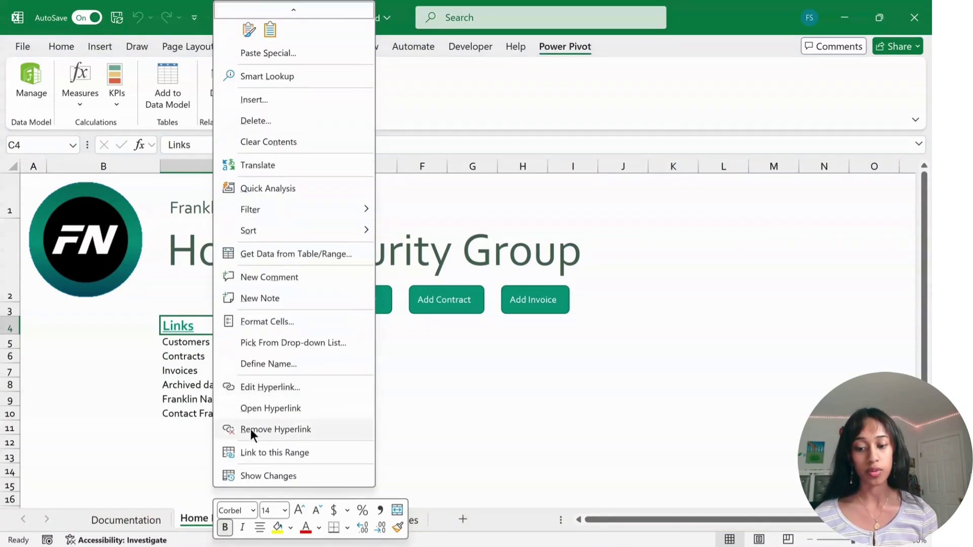
click(321, 428)
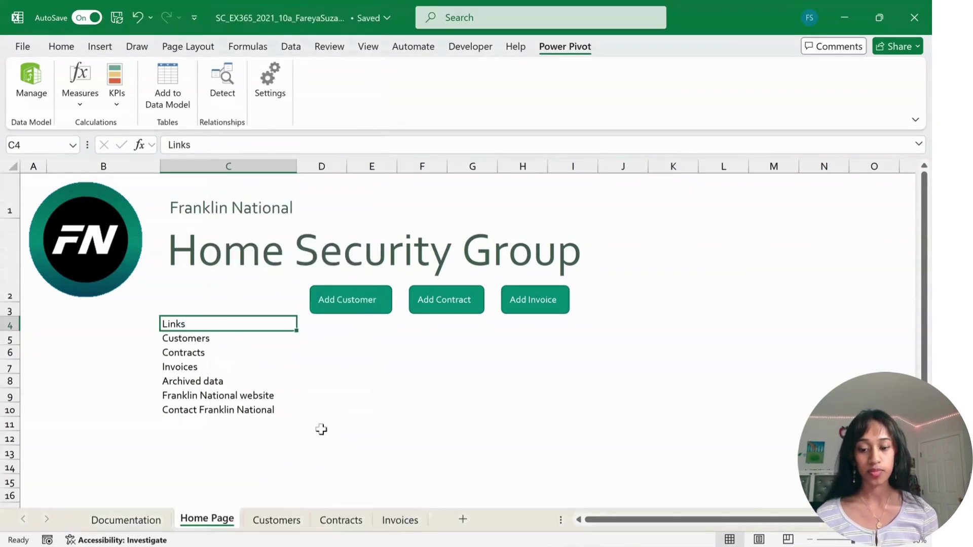
click(371, 380)
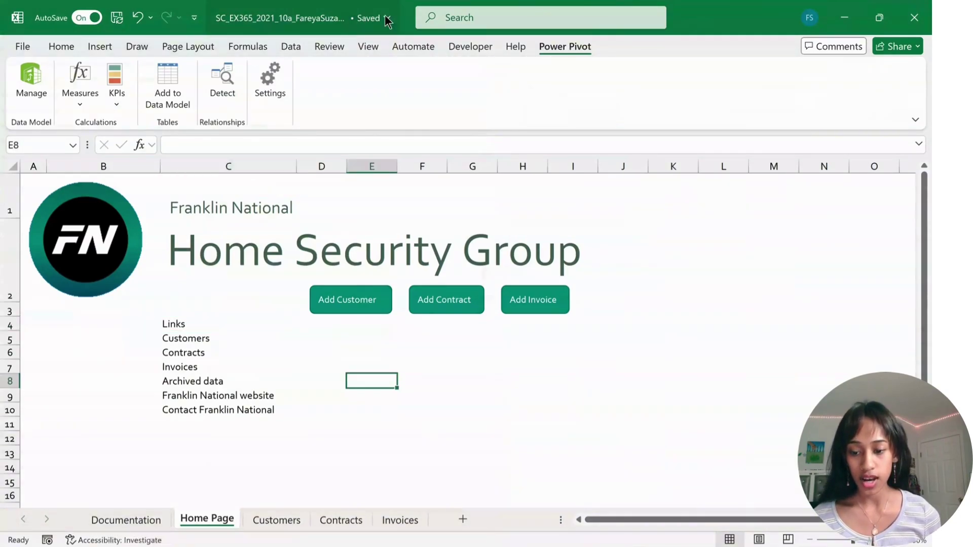
Link the Customers cell C5 to the Customers worksheet in this document
drag(192, 337, 190, 364)
click(319, 352)
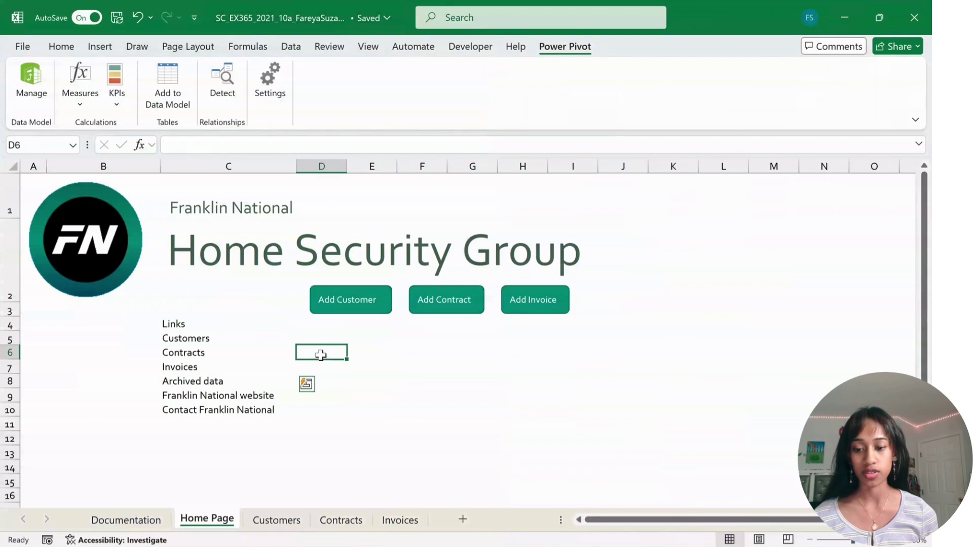
click(226, 340)
right_click(227, 340)
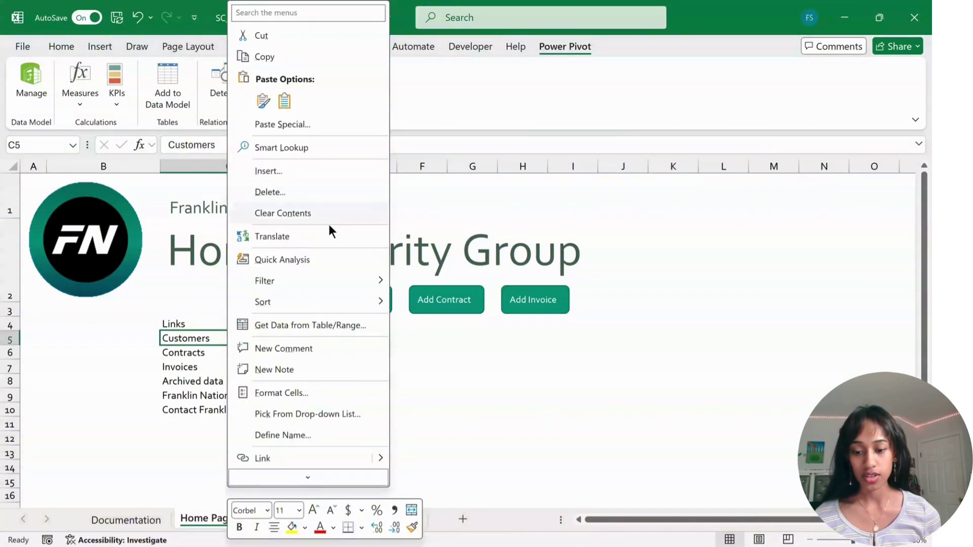
mouse_move(278, 472)
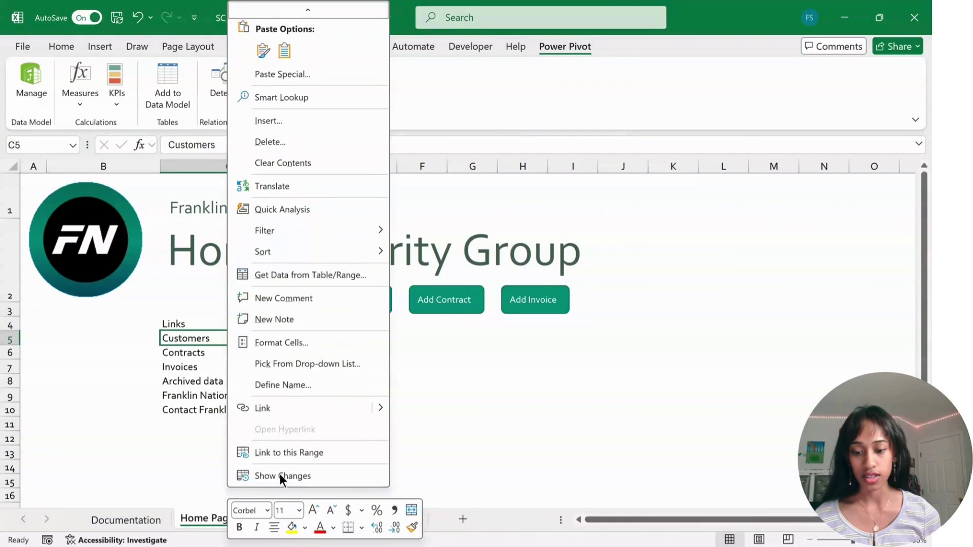
click(343, 407)
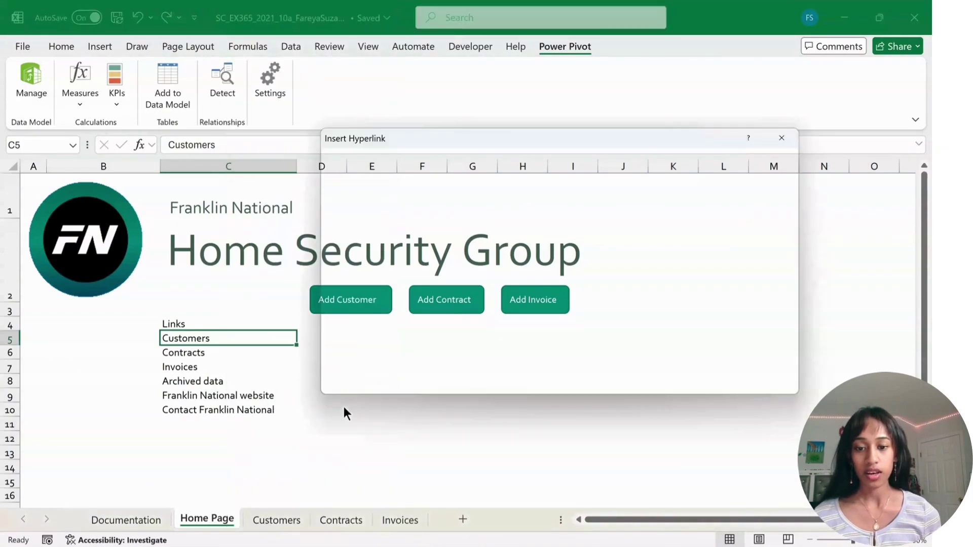
click(358, 222)
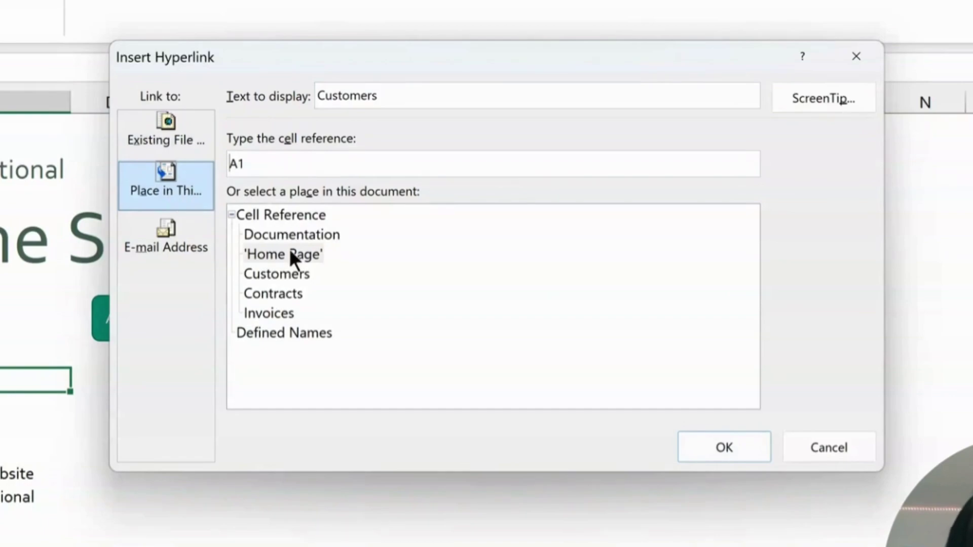
click(278, 274)
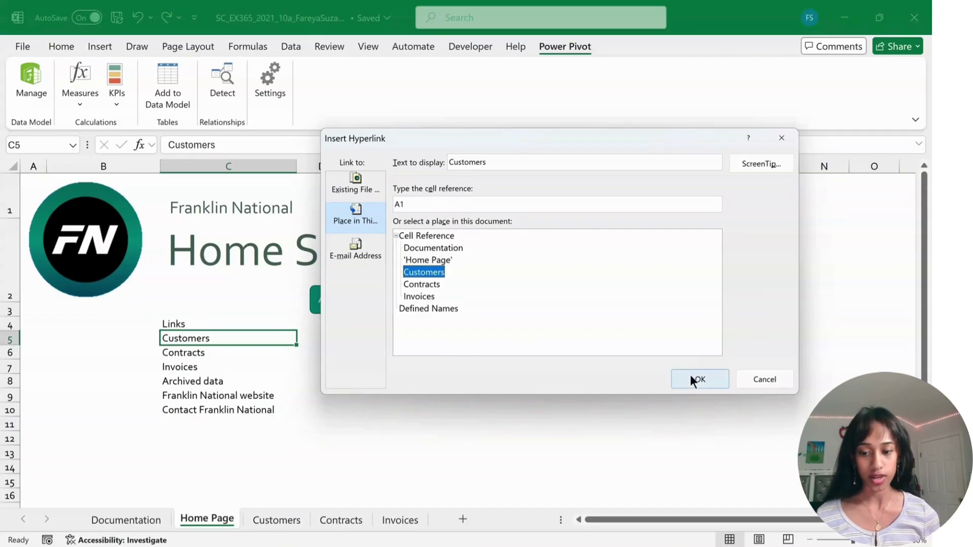
click(691, 378)
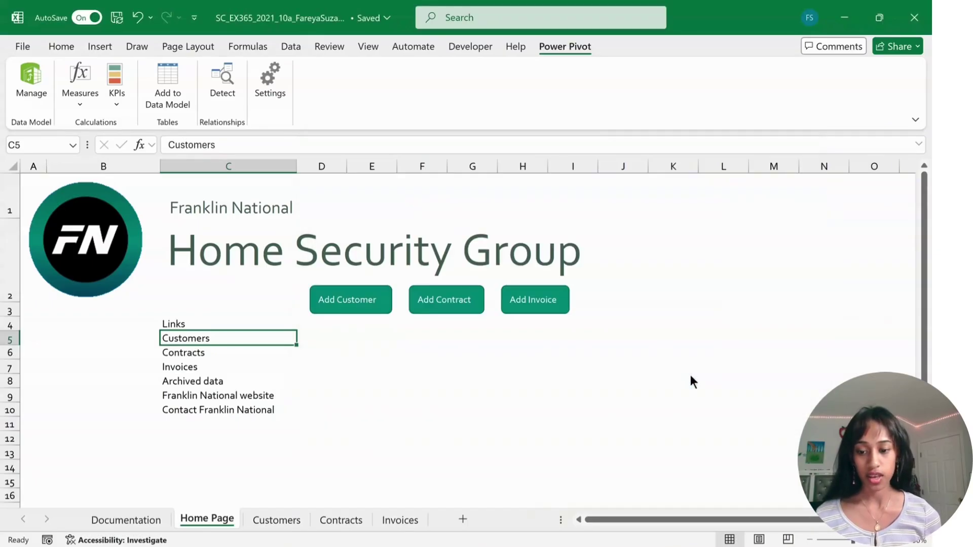
Link Contracts in C6 and Invoices in C7 to their matching worksheets
right_click(212, 357)
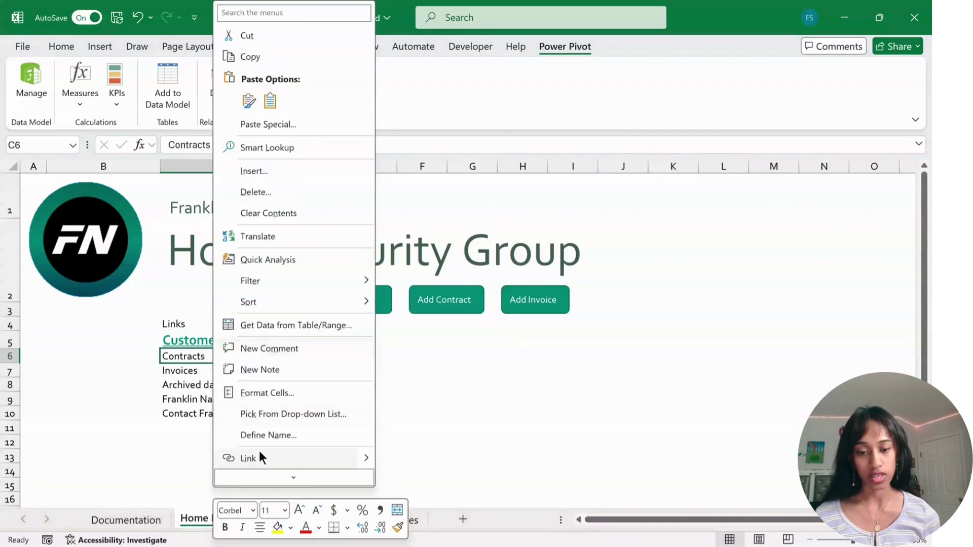
click(256, 458)
click(424, 285)
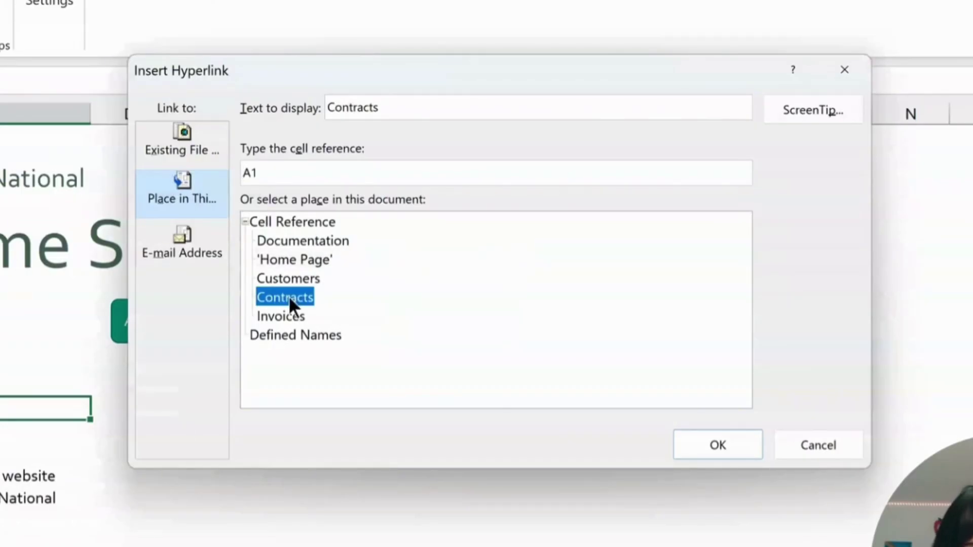
click(719, 448)
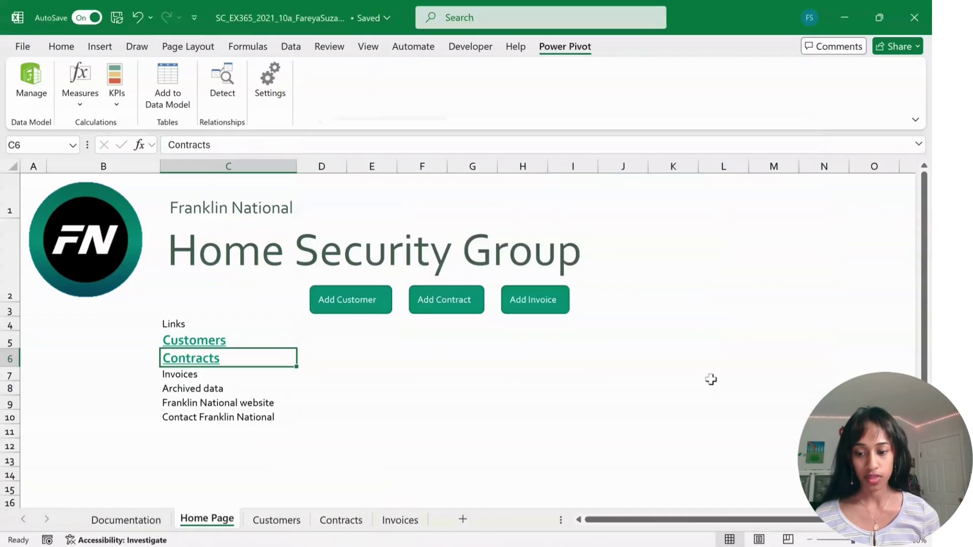
right_click(209, 375)
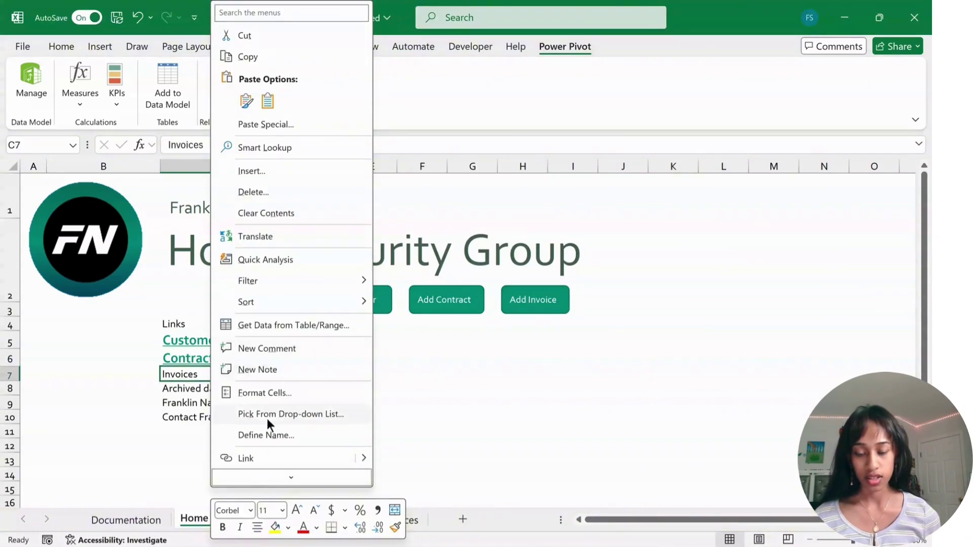
click(257, 458)
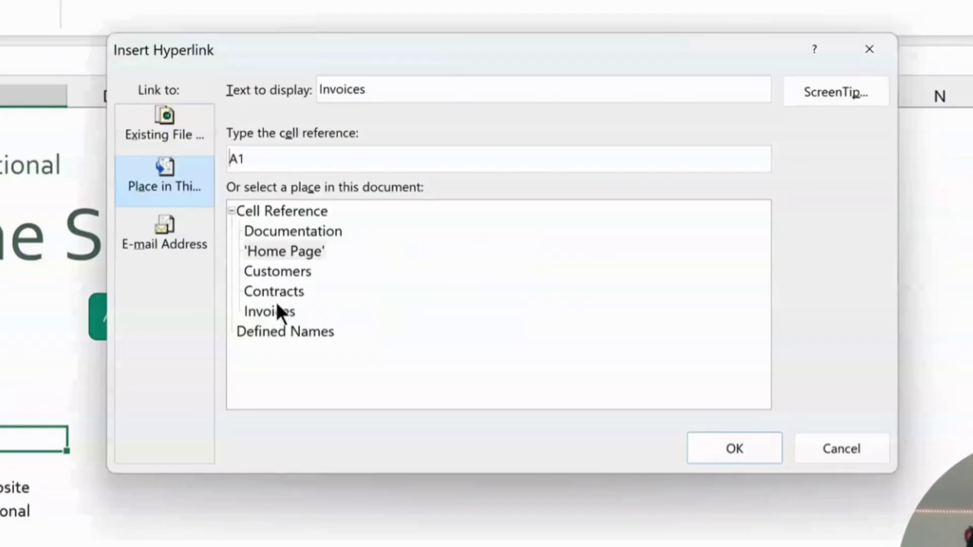
click(277, 306)
click(732, 447)
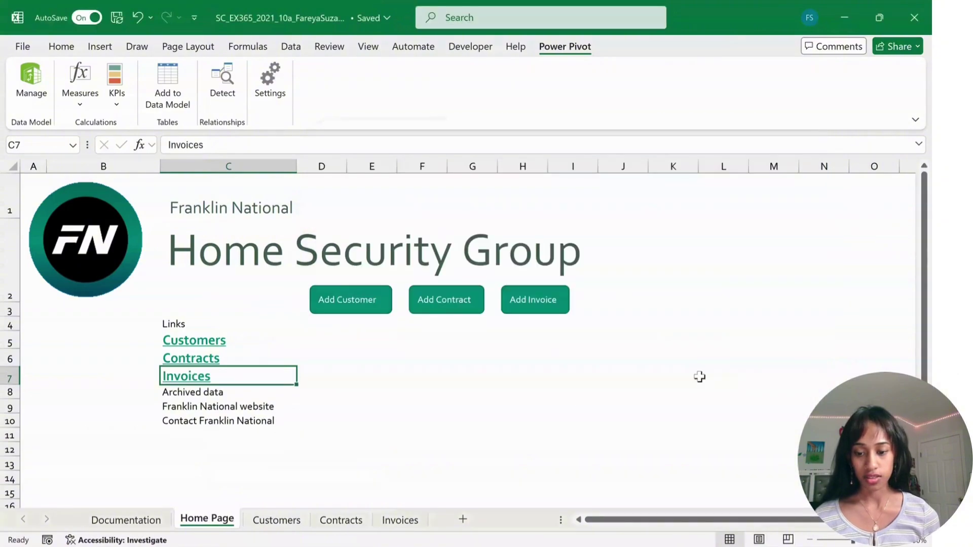
click(372, 392)
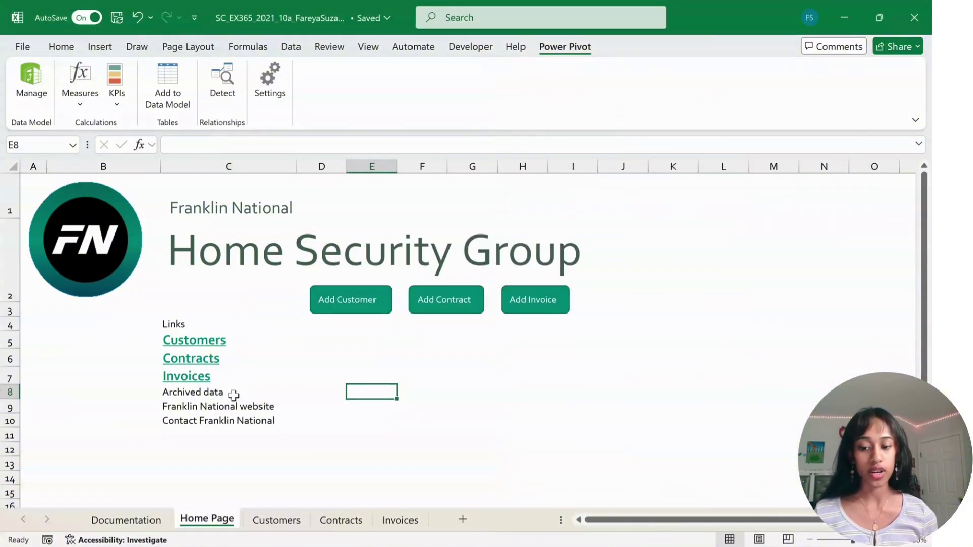
Hyperlink Archived data in C8 to the file Support_EX365_2021_10a_Archive (1).xlsx
right_click(231, 395)
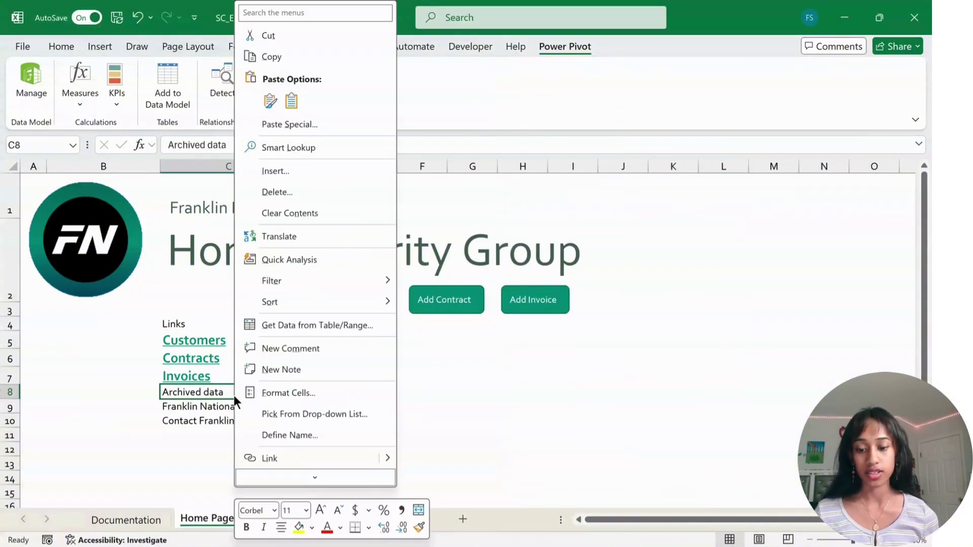
click(337, 457)
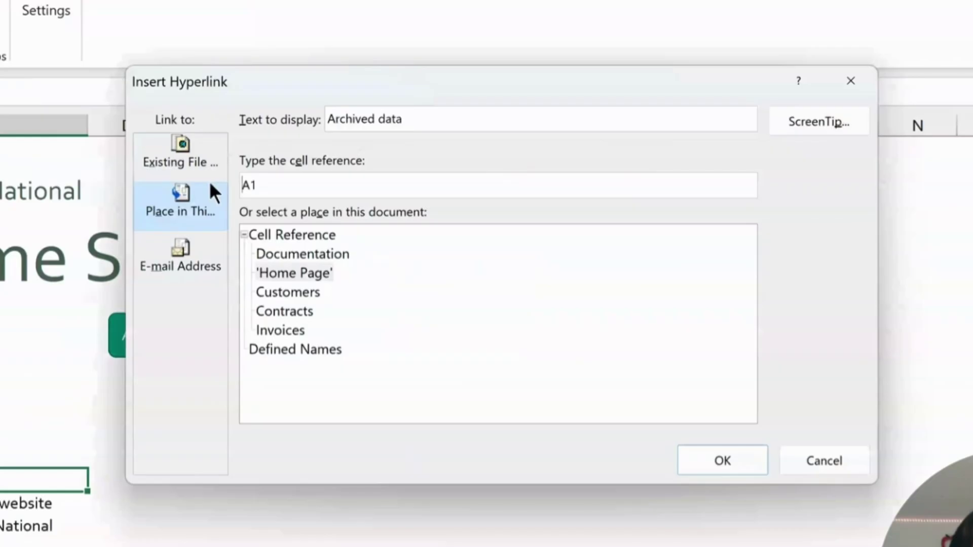
click(204, 170)
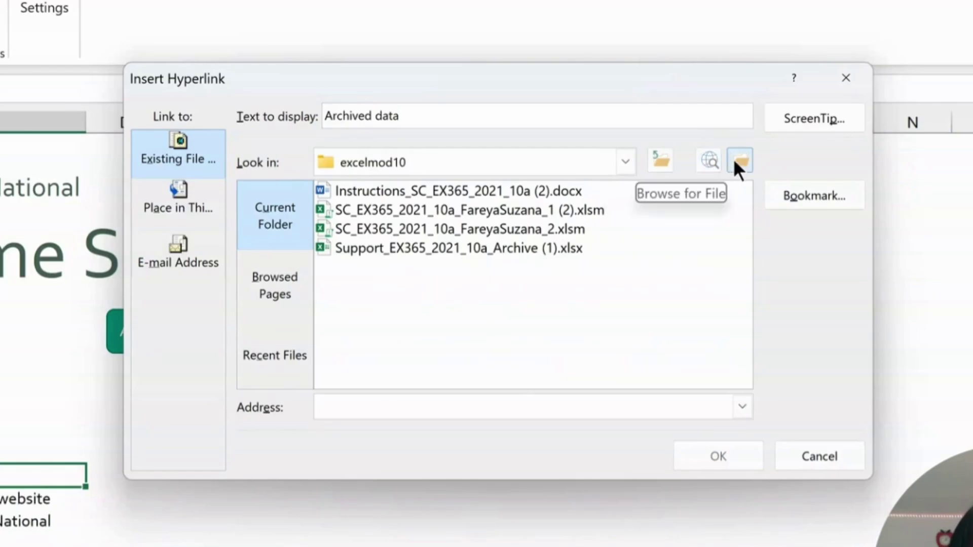
click(734, 159)
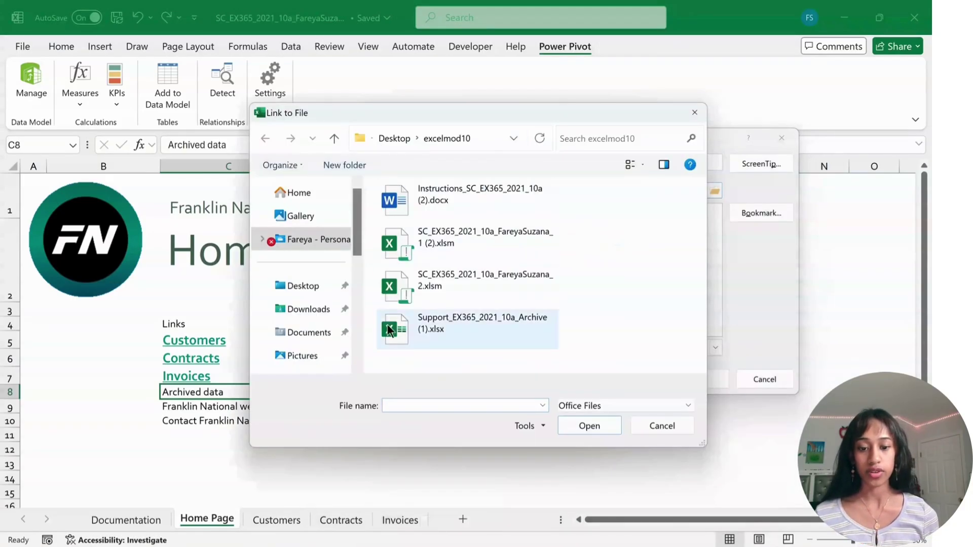
click(699, 113)
double_click(492, 246)
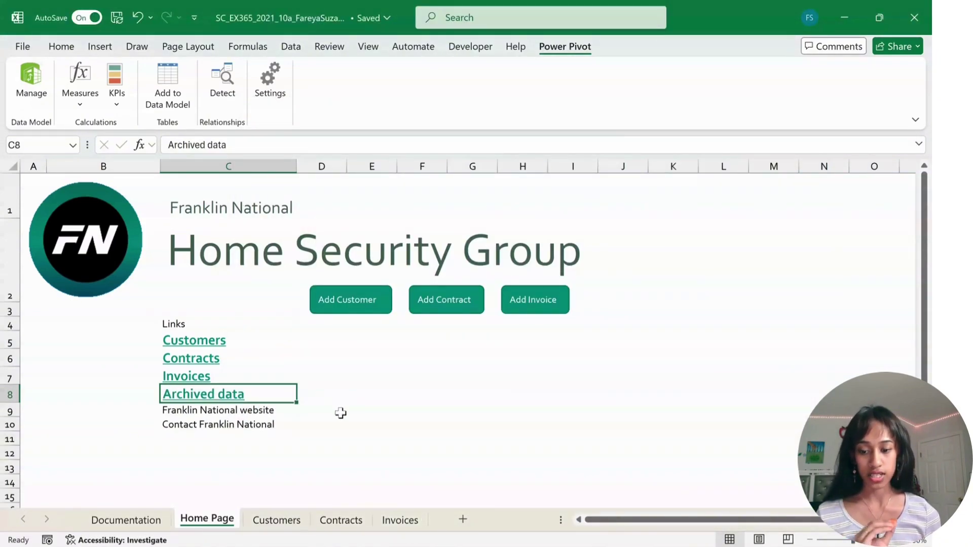
Give the C8 Archived data hyperlink the ScreenTip 'Open an archive of contract data.' copied from the instructions
right_click(247, 396)
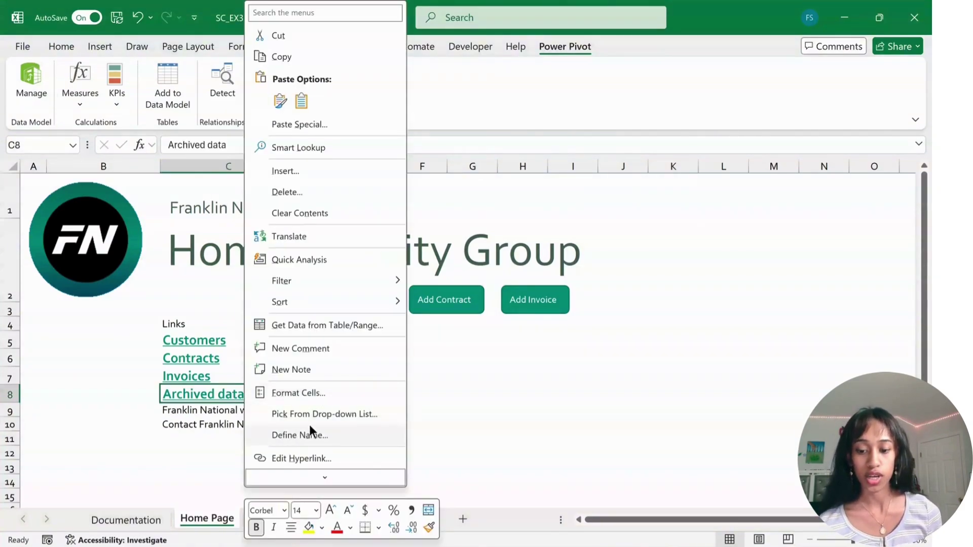
click(304, 459)
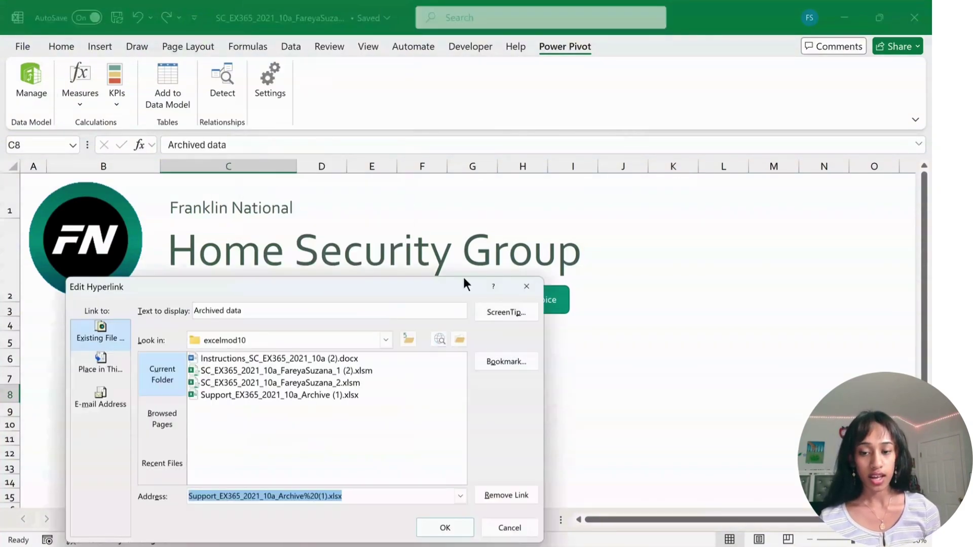
drag(427, 283, 506, 90)
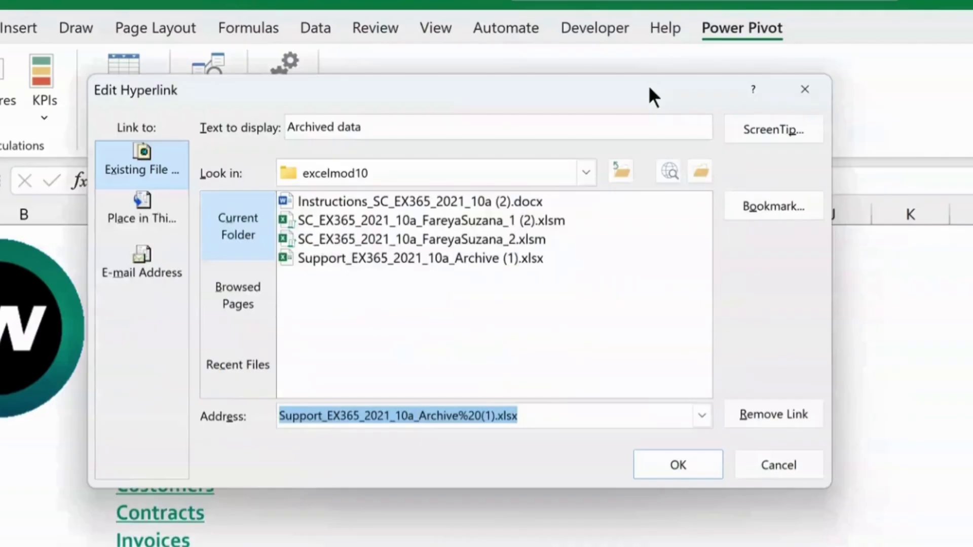
click(765, 131)
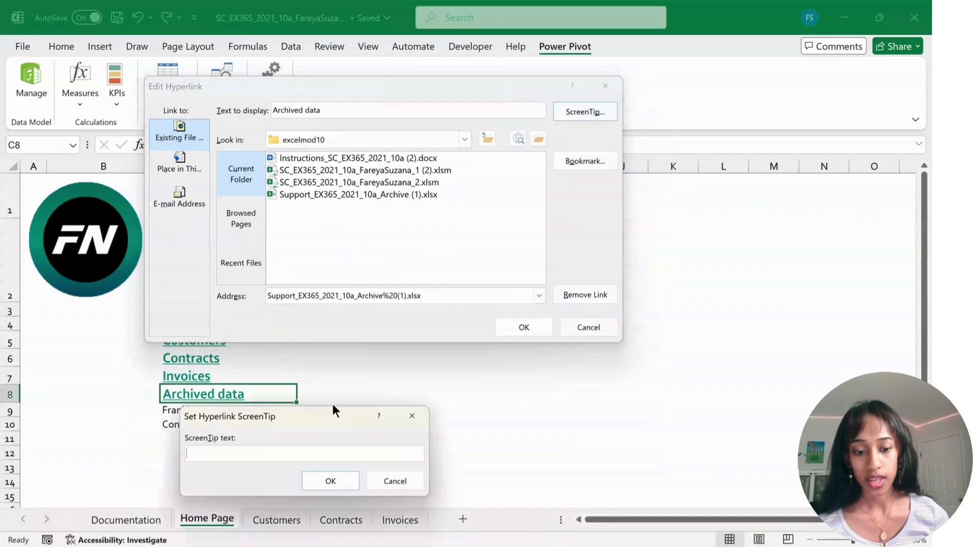
drag(284, 417, 330, 273)
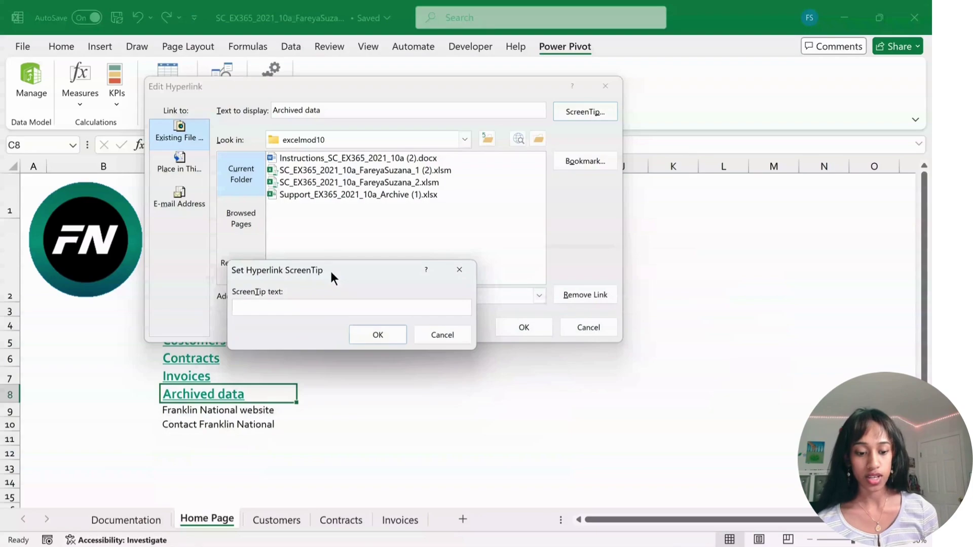
click(704, 482)
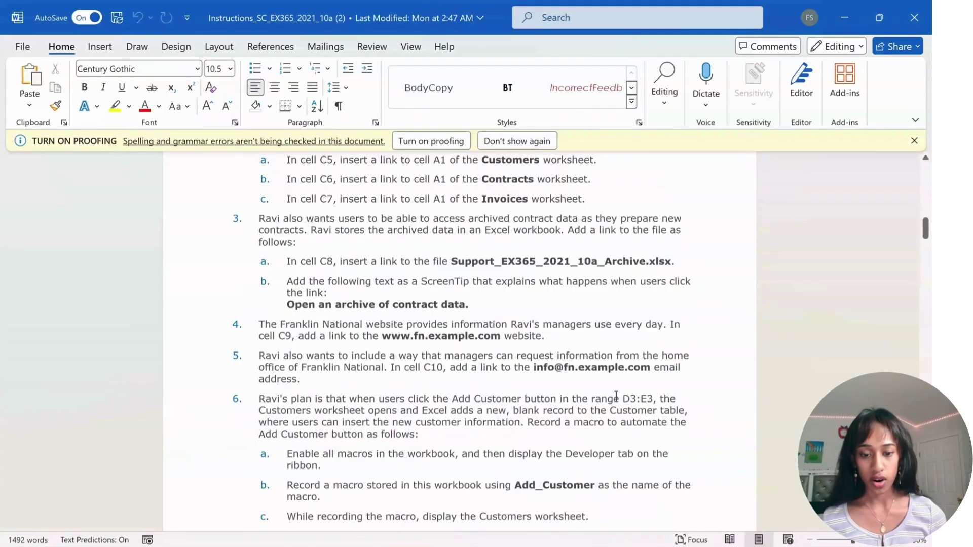
drag(287, 304, 470, 306)
key(ctrl+c)
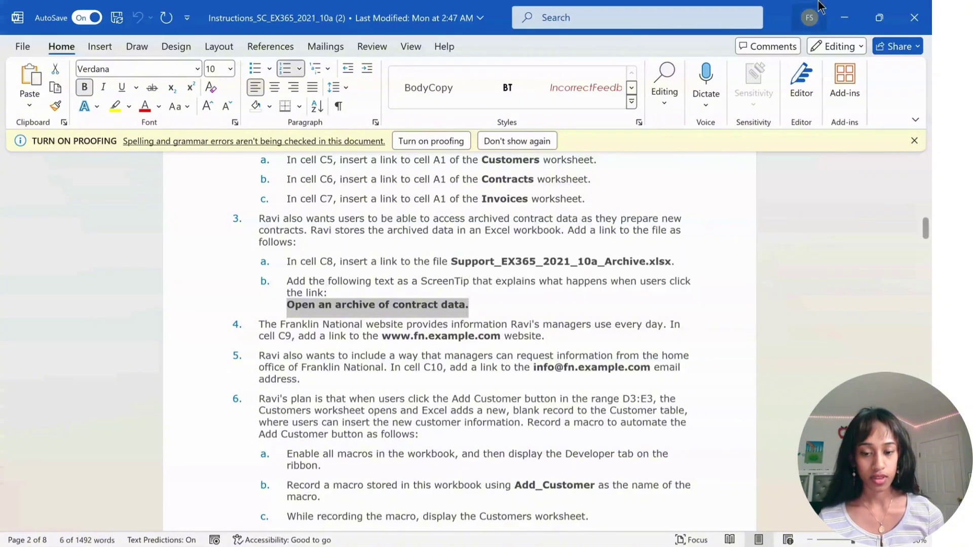
click(842, 18)
key(ctrl+v)
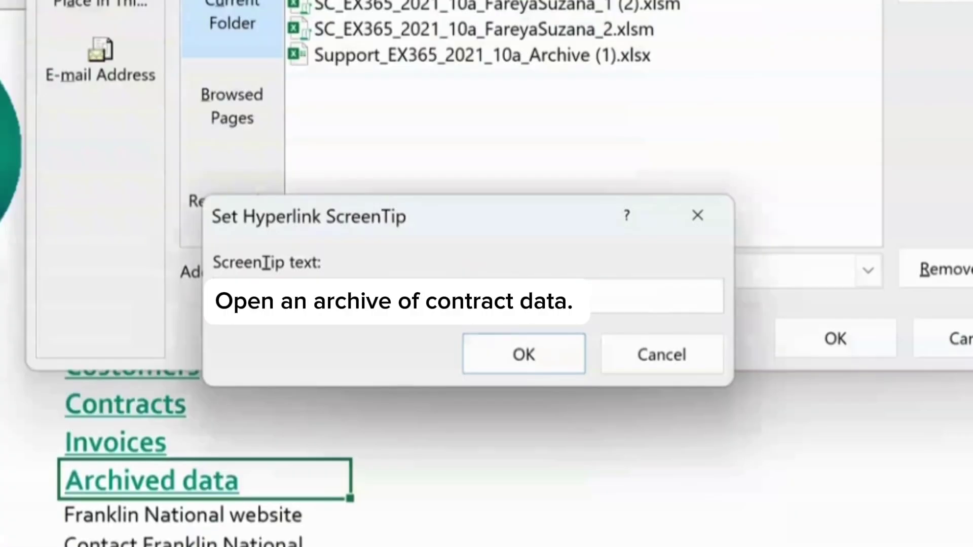
click(536, 354)
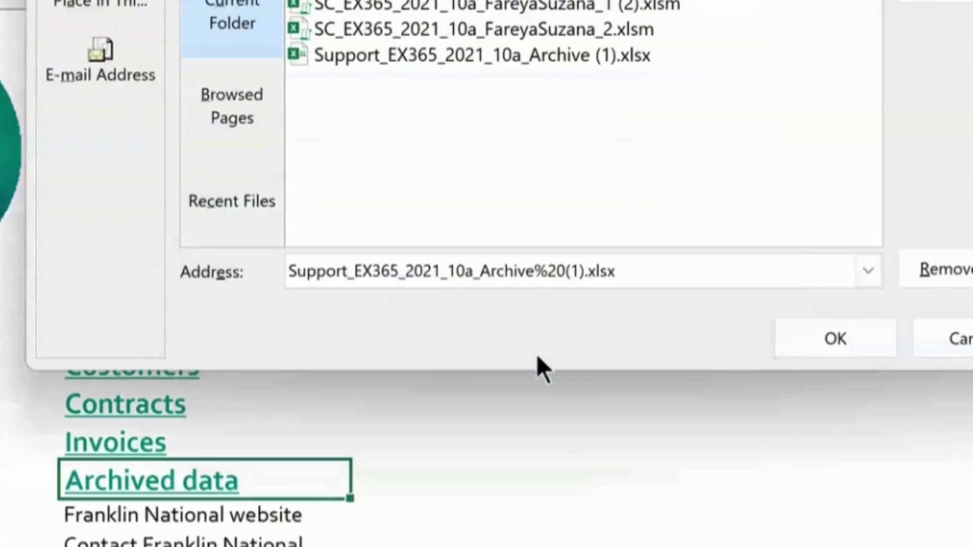
click(525, 328)
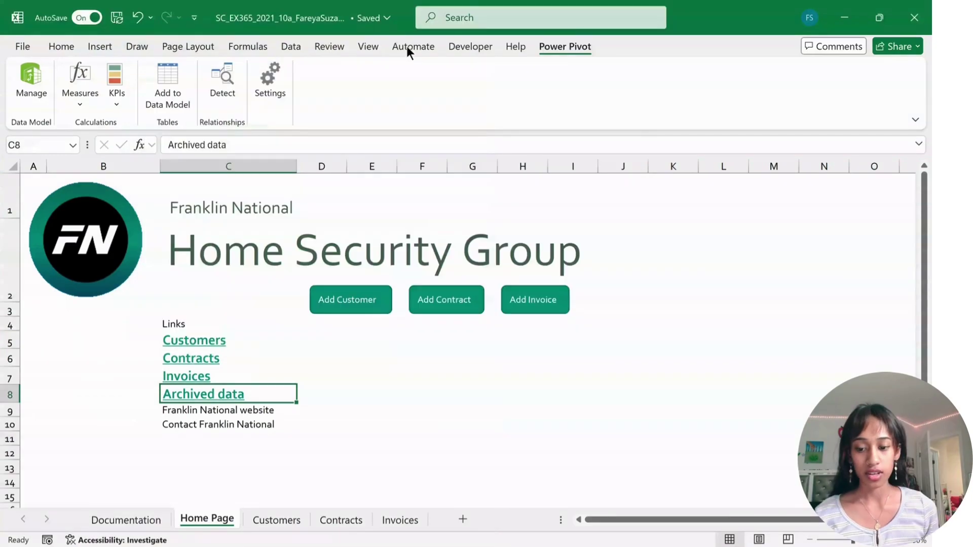
click(272, 412)
right_click(272, 411)
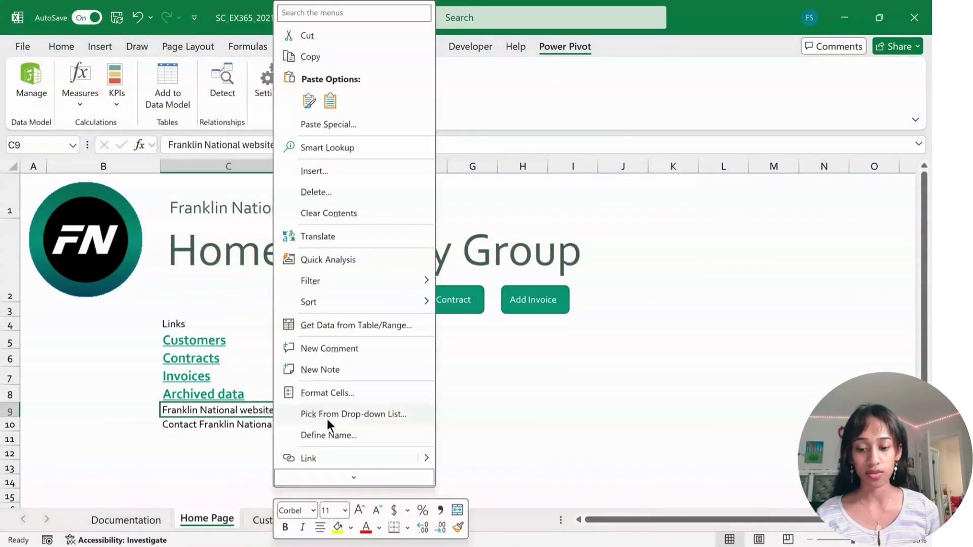
click(312, 458)
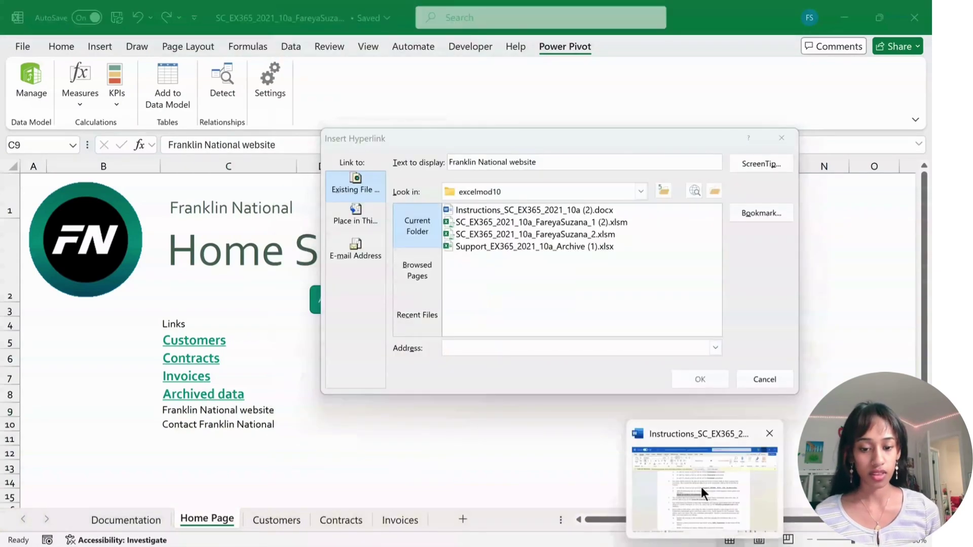
click(701, 486)
drag(383, 336, 499, 341)
key(ctrl+c)
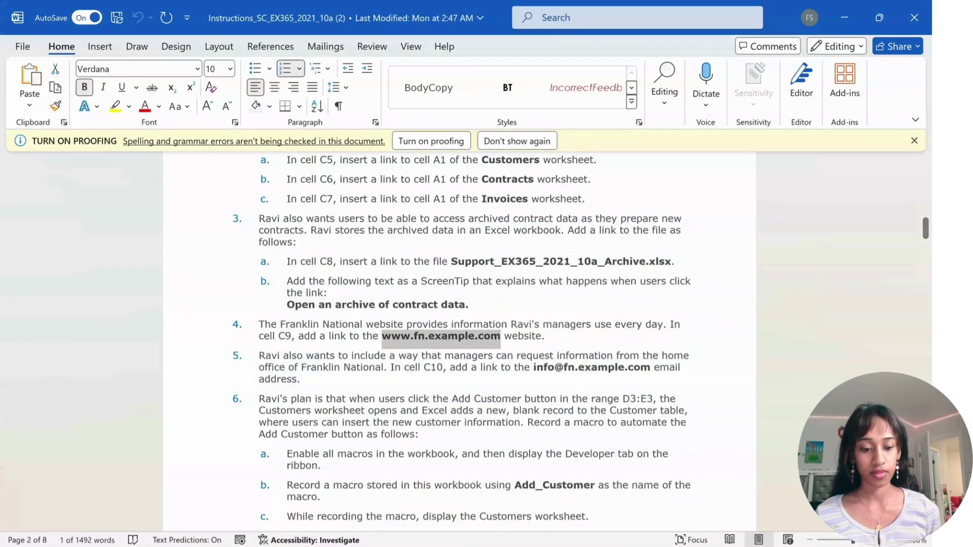
mouse_move(672, 544)
click(645, 485)
click(509, 346)
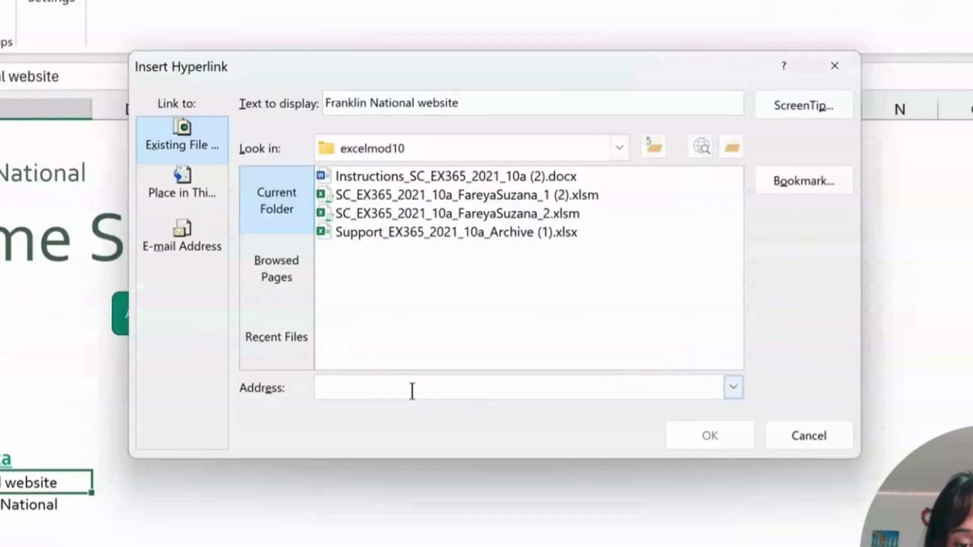
key(ctrl+v)
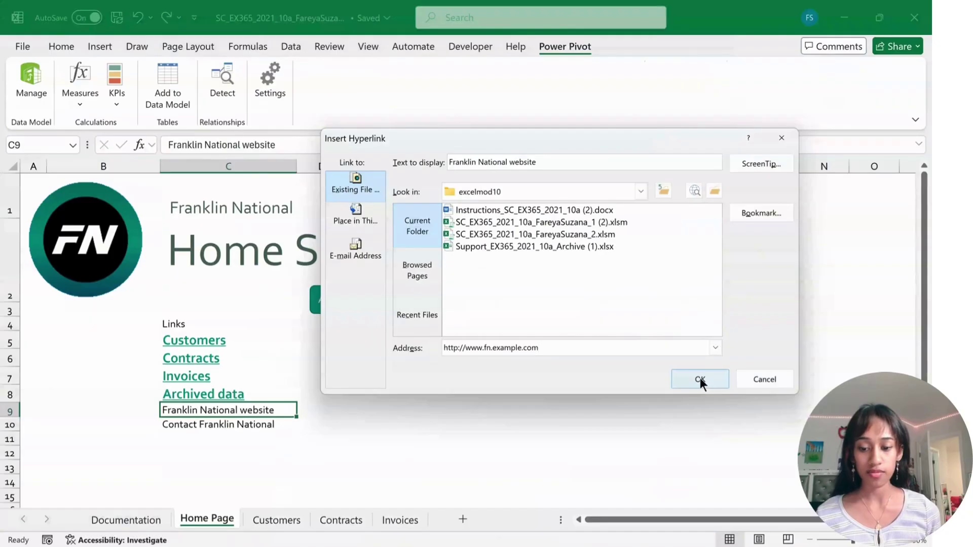
click(700, 379)
click(371, 411)
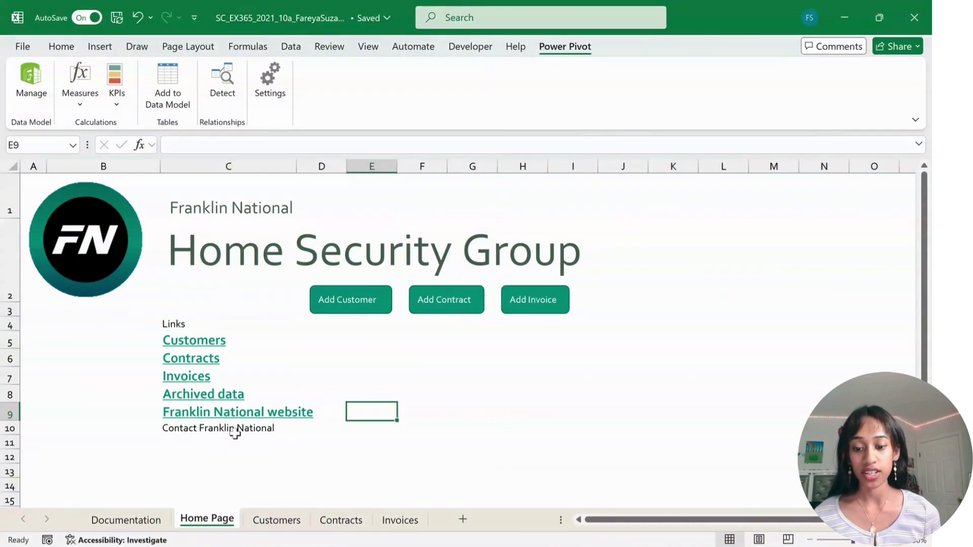
Make Contact Franklin National in C10 an e-mail link to the company's info address
right_click(280, 429)
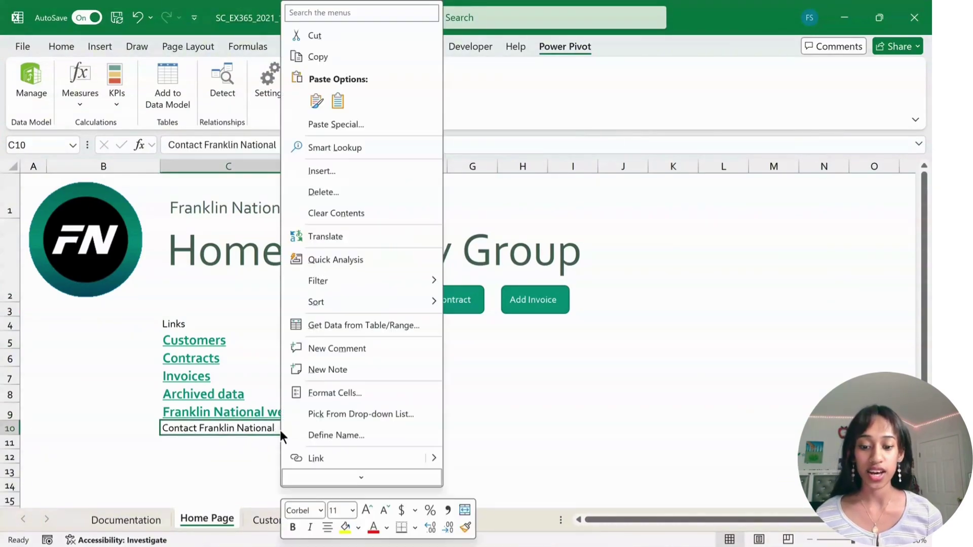
click(317, 458)
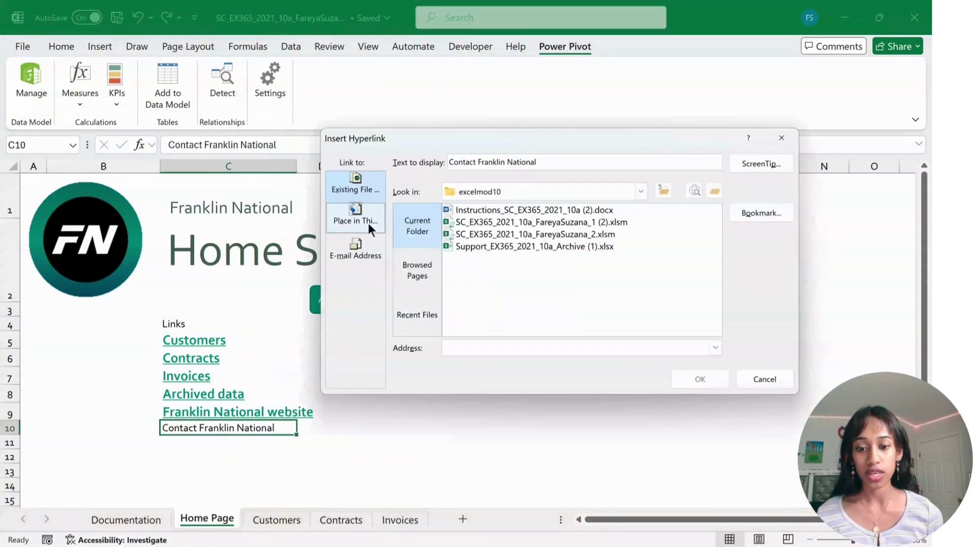
click(357, 262)
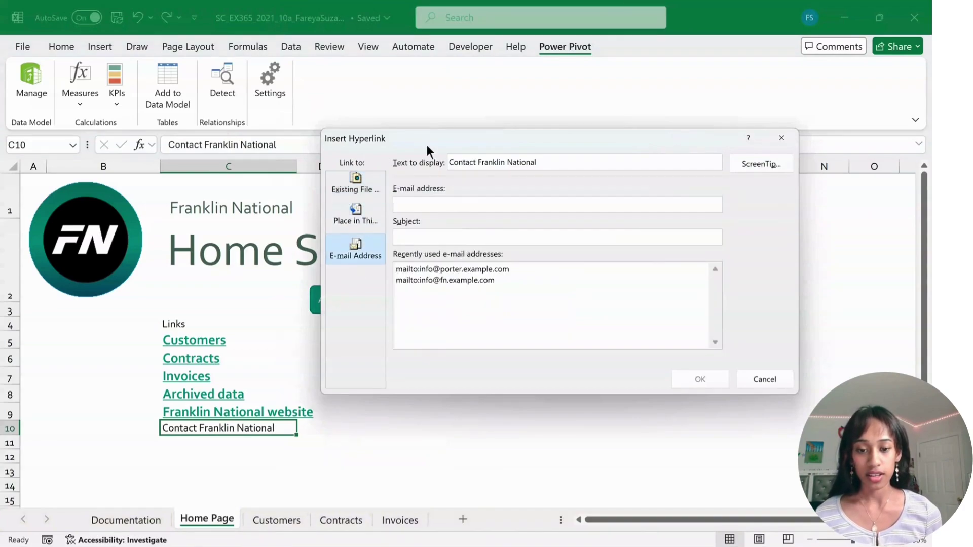
key(alt+Tab)
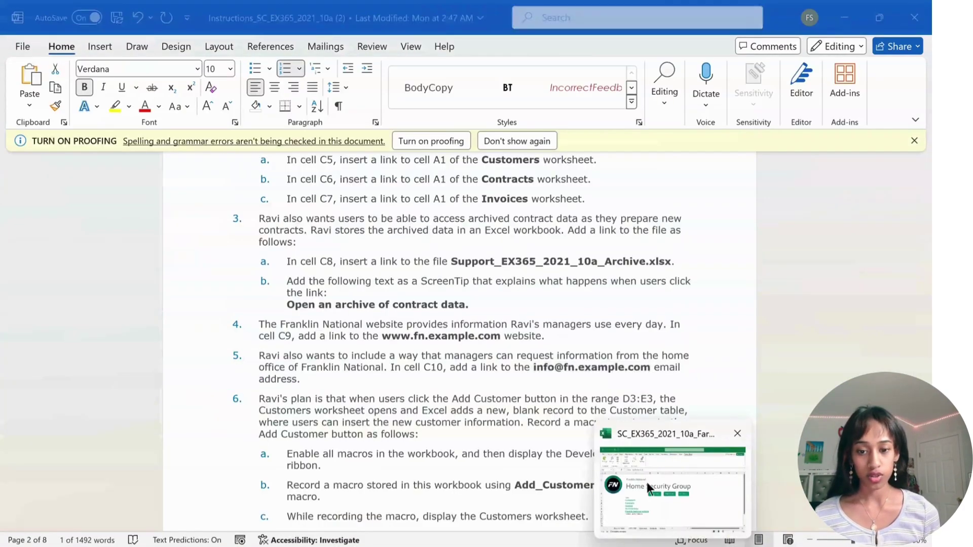
click(647, 482)
key(ctrl+v)
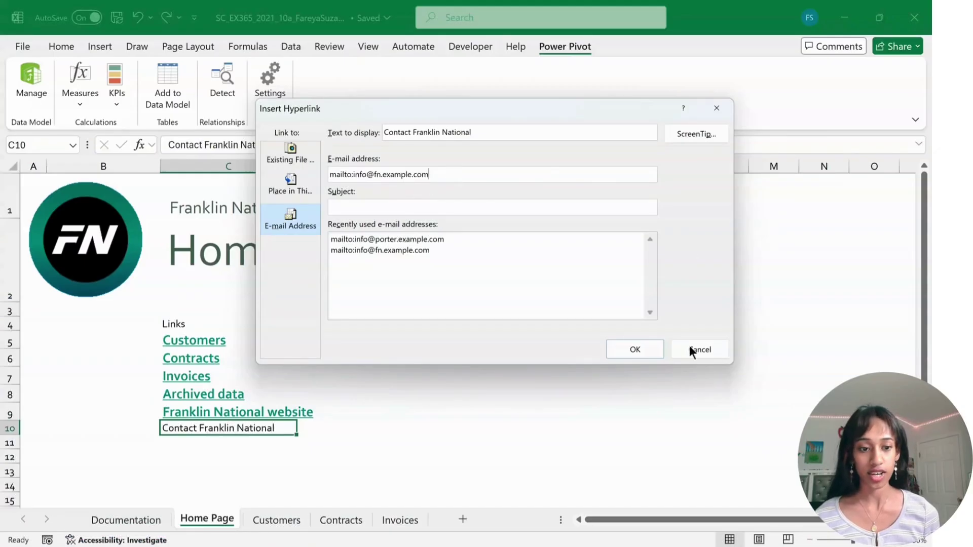
click(635, 349)
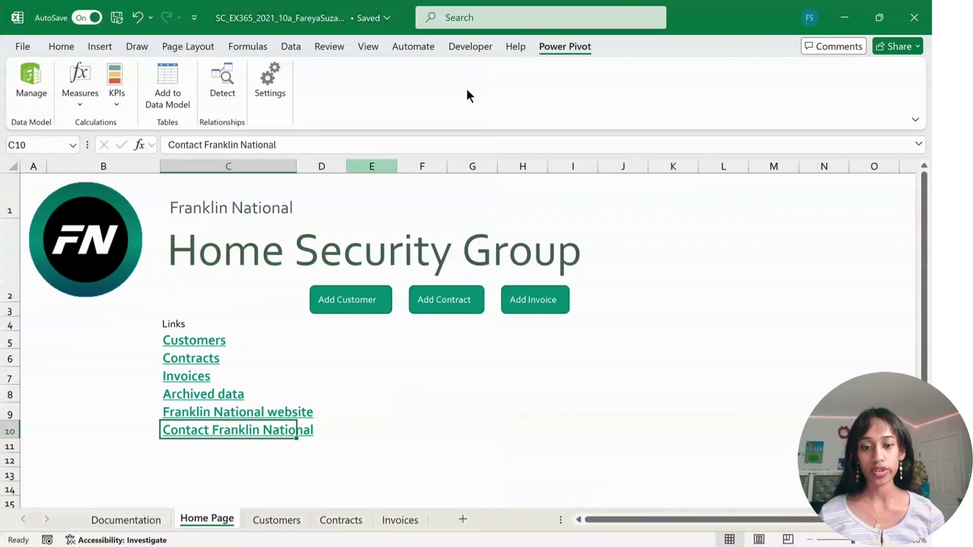
From the Developer tab, begin recording macro Add_Customer stored in This Workbook
click(469, 47)
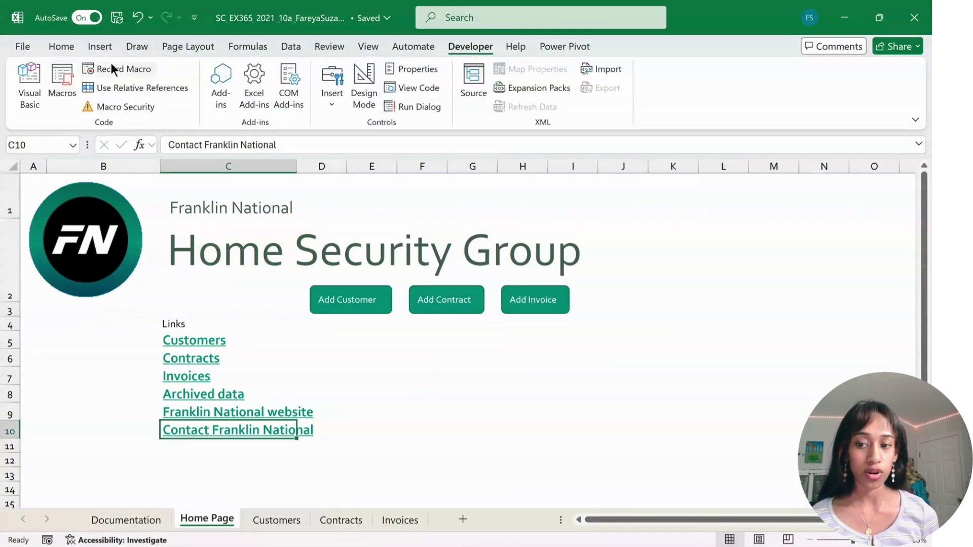
click(138, 72)
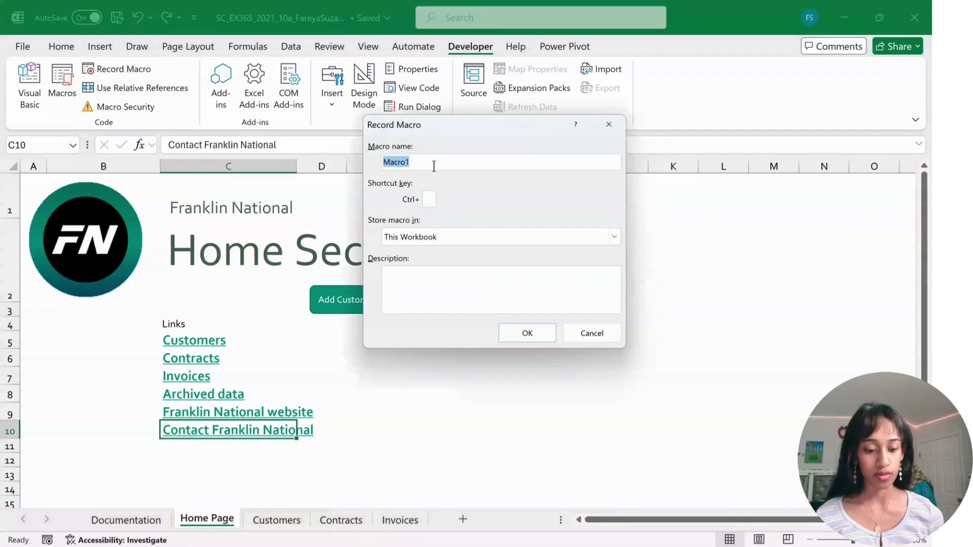
click(689, 498)
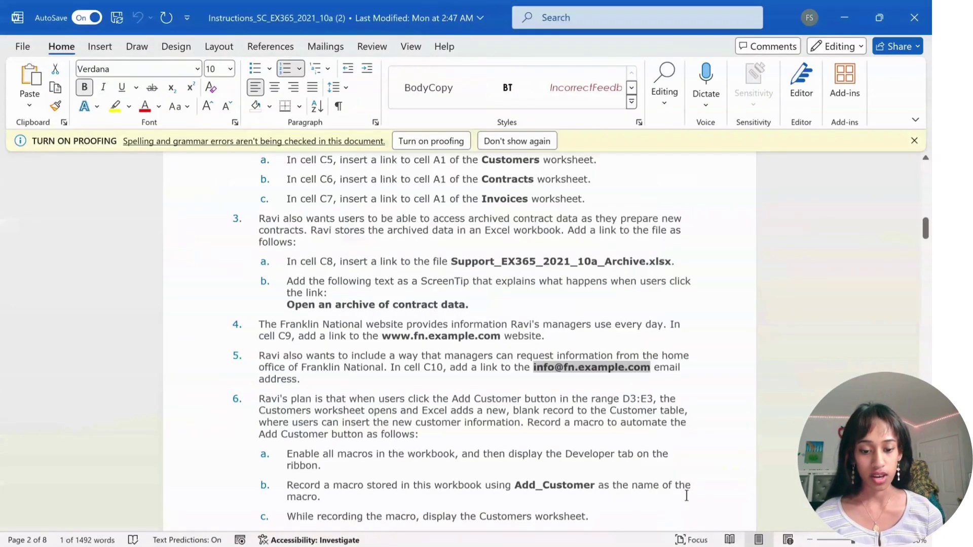
click(686, 495)
scroll(528, 395, down, 3)
drag(514, 365, 594, 363)
key(ctrl+c)
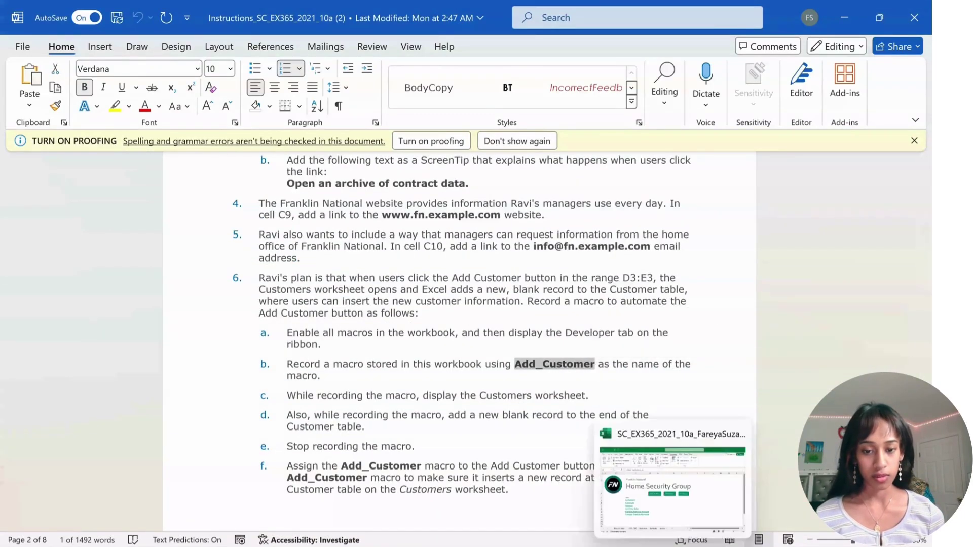
click(656, 493)
key(ctrl+v)
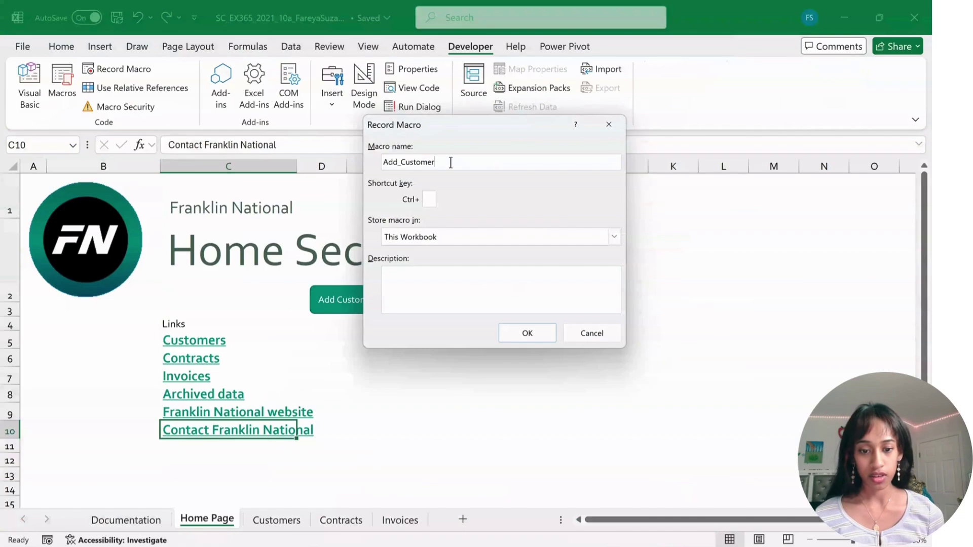
key(Tab)
key(Tab)
key(Tab)
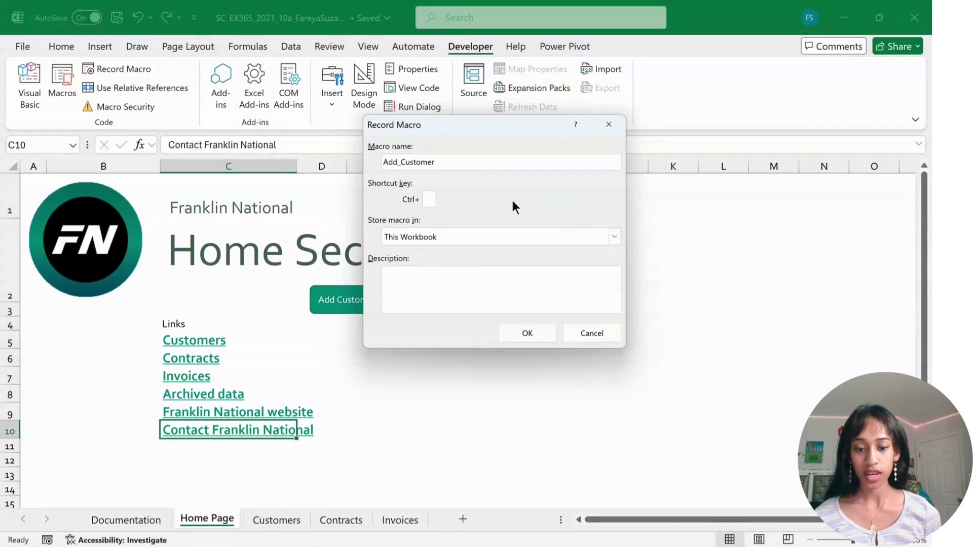
click(531, 332)
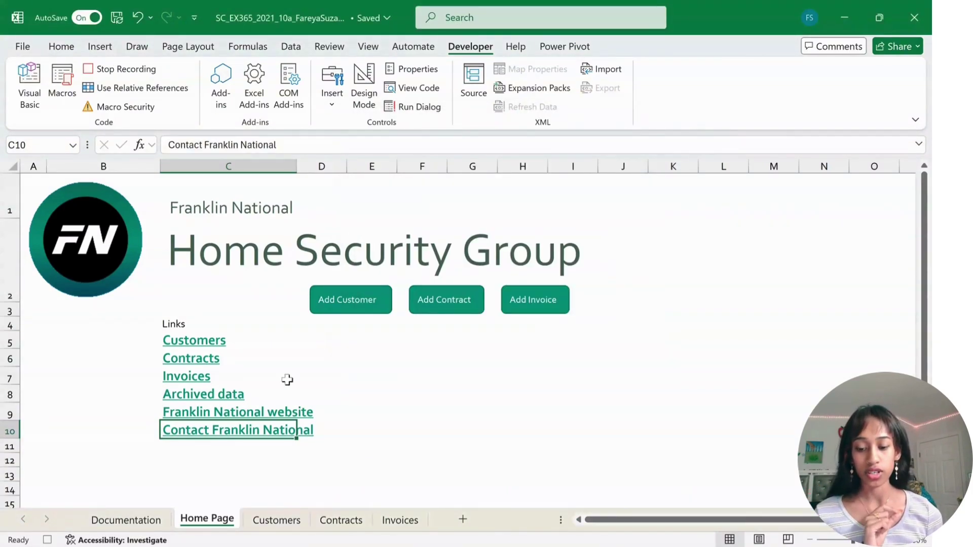
Insert a blank table row 43 below customer C-088 and stop the Add_Customer macro recording
click(276, 520)
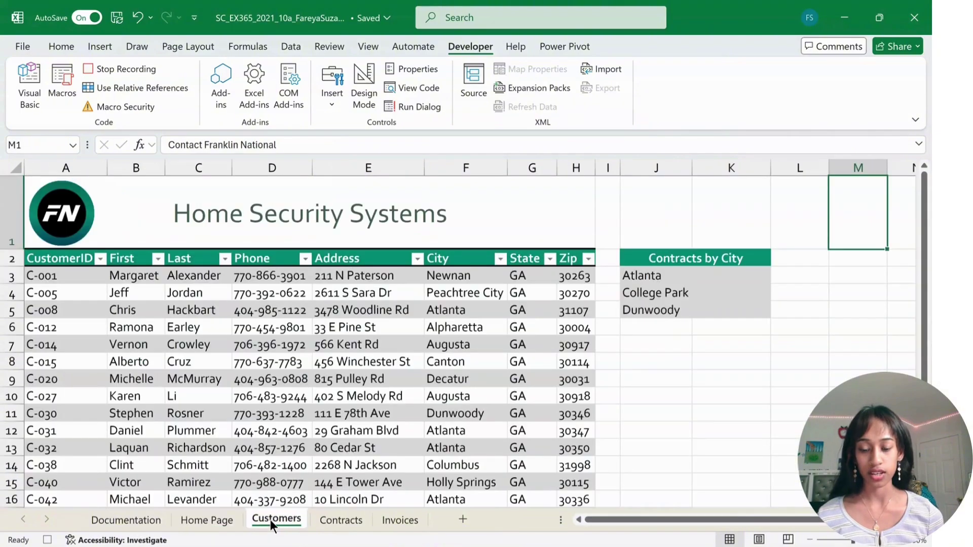
scroll(321, 404, down, 9)
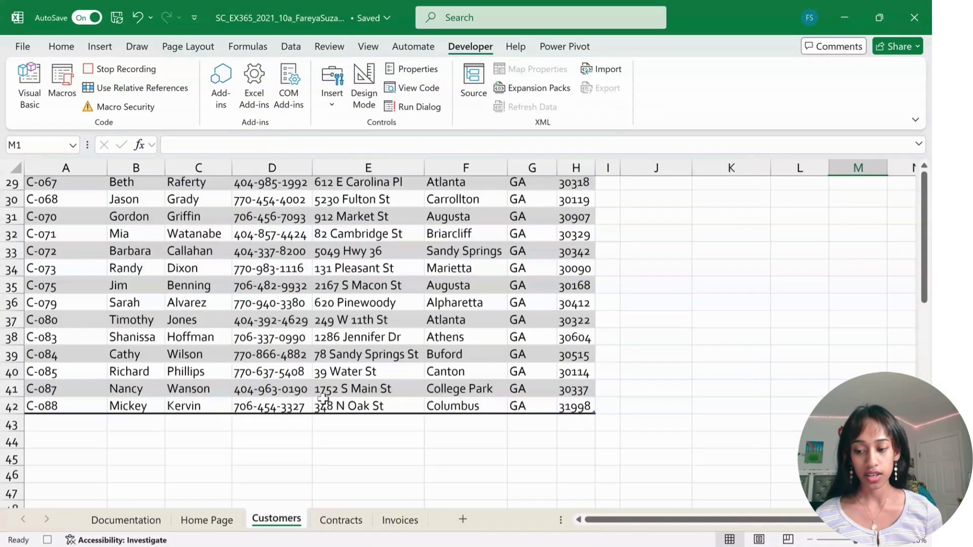
click(325, 443)
drag(574, 406, 48, 410)
right_click(49, 410)
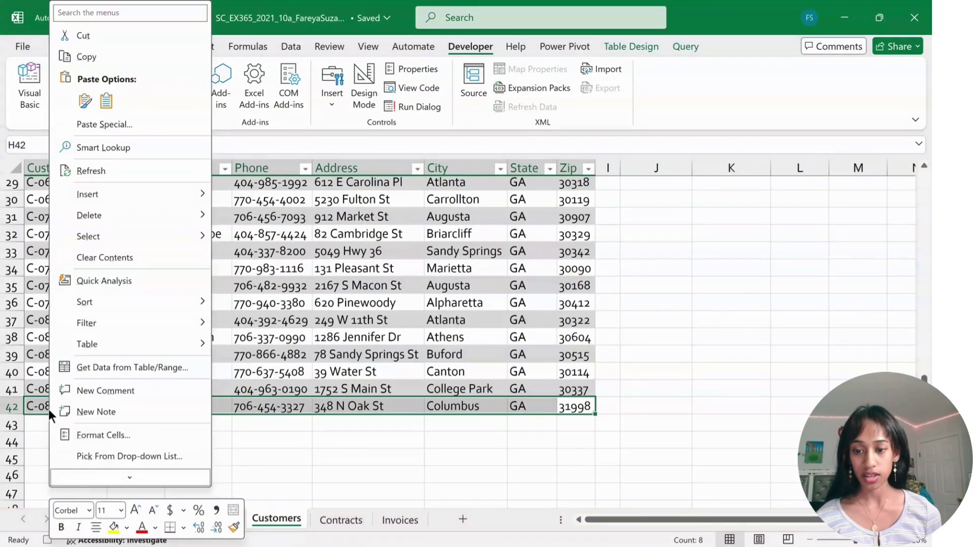
mouse_move(203, 195)
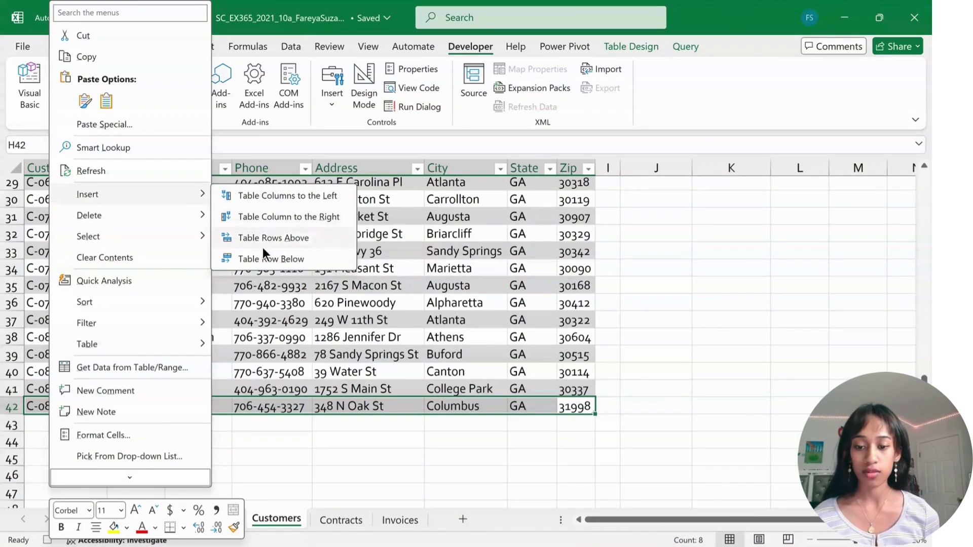
click(305, 258)
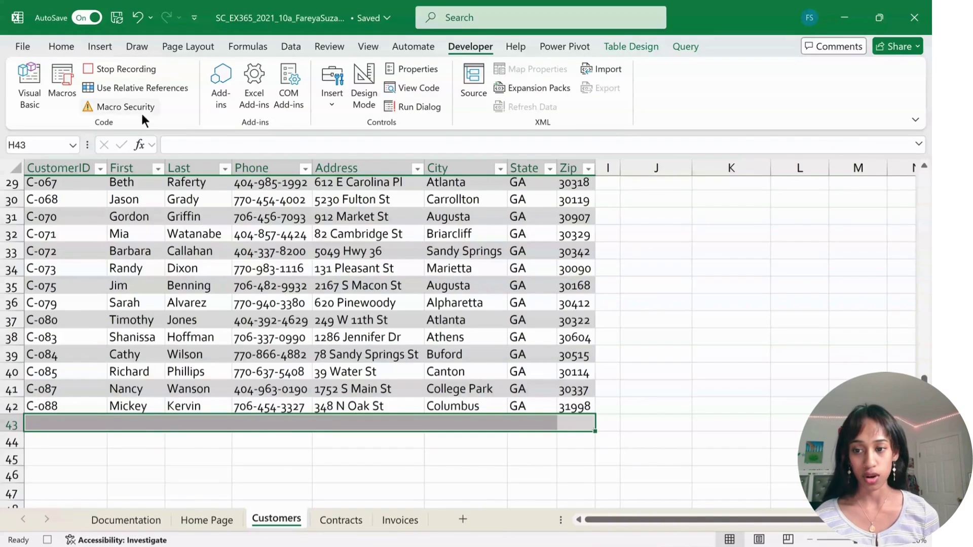
click(97, 69)
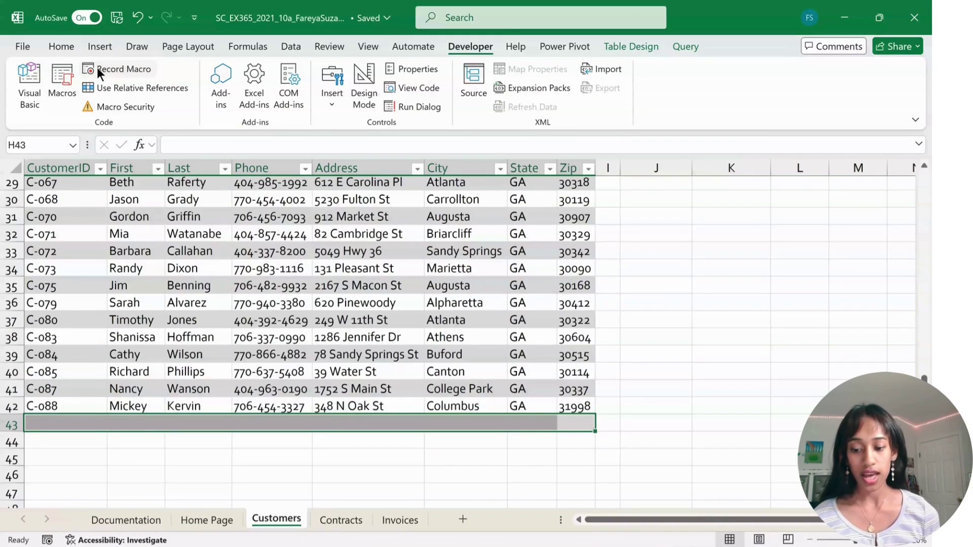
Assign the Add_Customer macro to the Home Page's Add Customer button
click(200, 521)
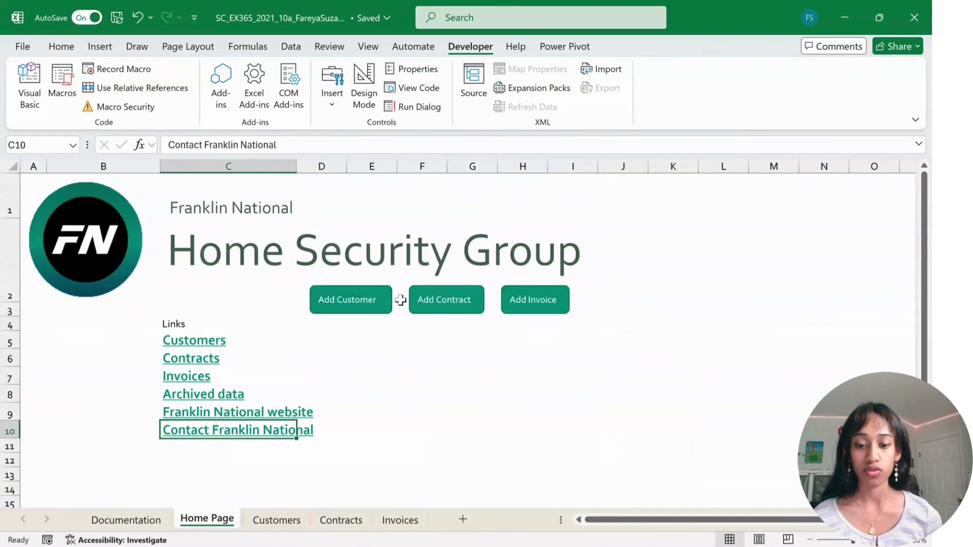
right_click(370, 295)
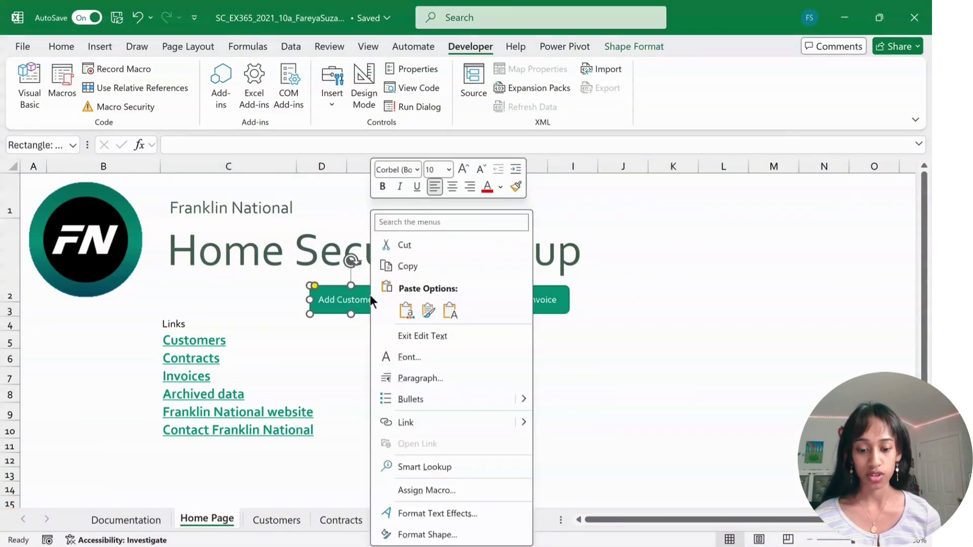
click(446, 491)
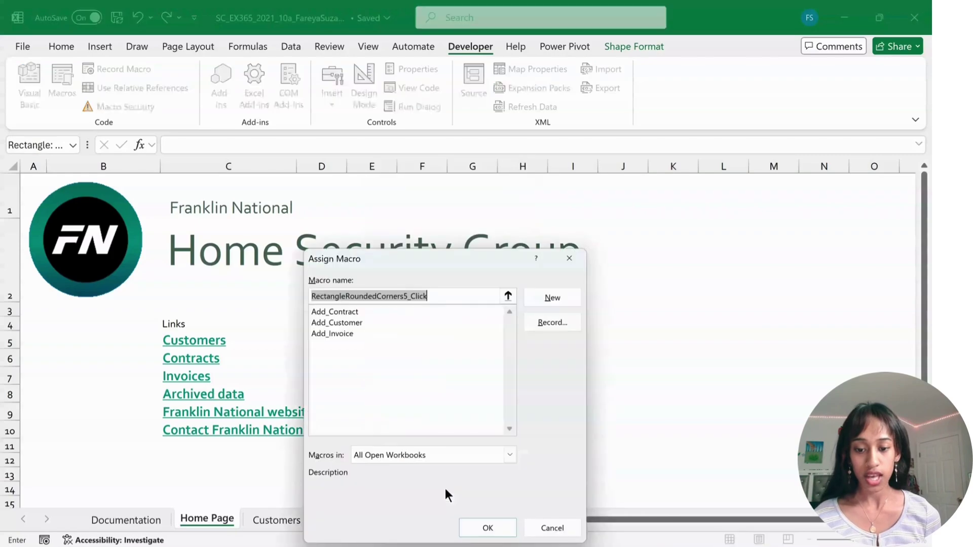
click(332, 324)
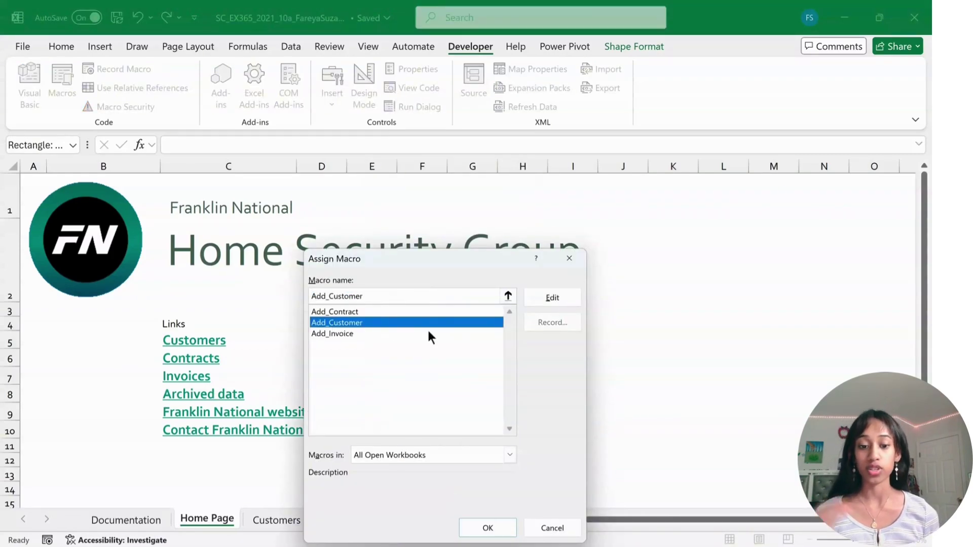
click(486, 528)
Test the Add Customer button to confirm it adds a blank Customers row, then return to Home Page
click(445, 398)
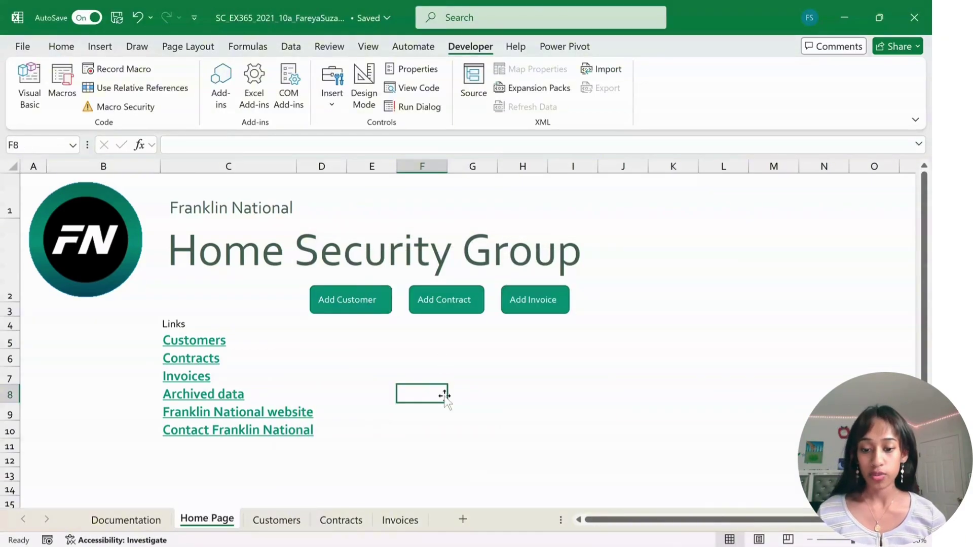
click(345, 304)
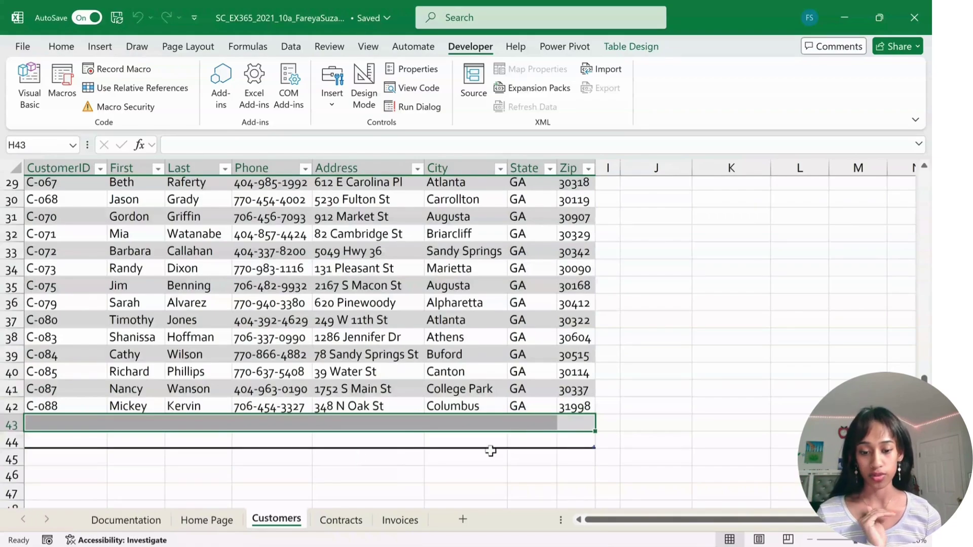
click(435, 457)
click(205, 520)
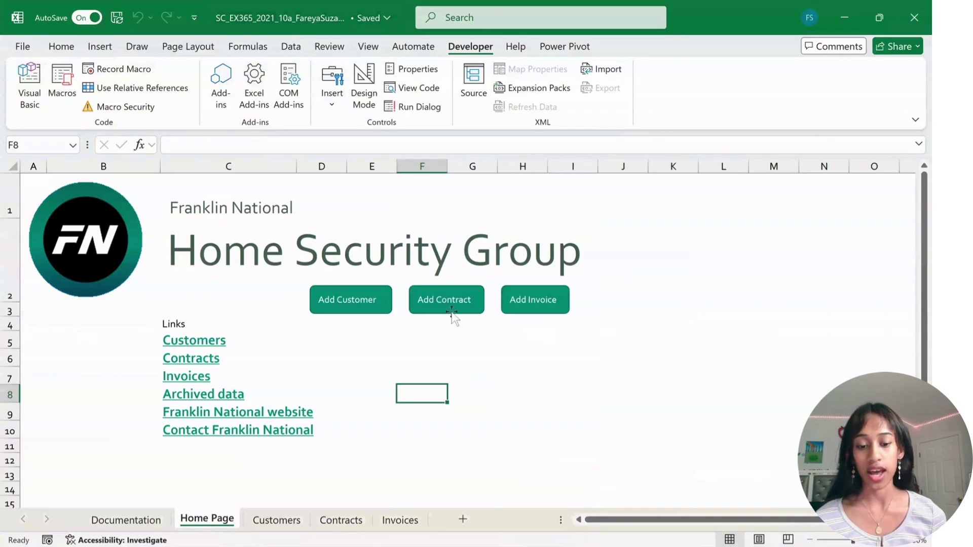
Assign the Add_Contract macro to the Add Contract button
right_click(475, 303)
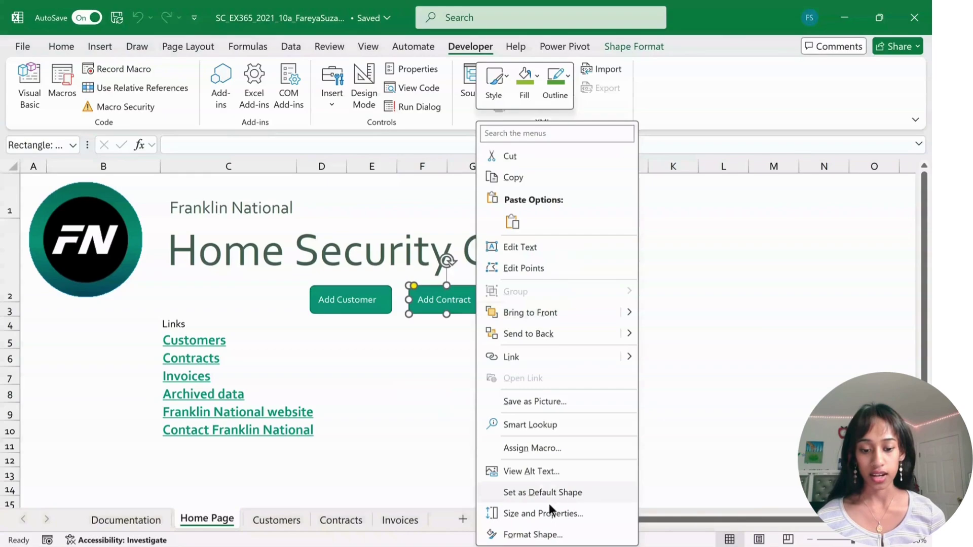
click(530, 448)
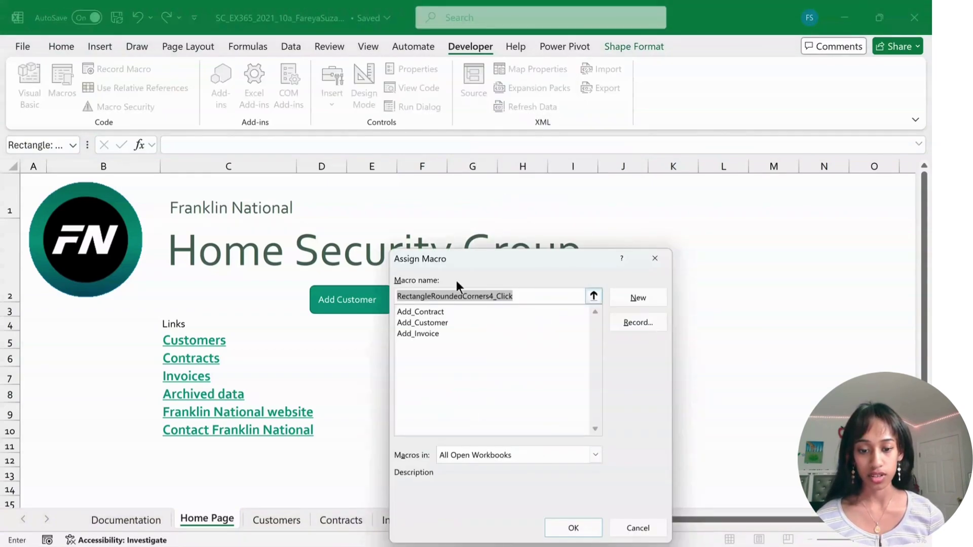
drag(493, 260, 232, 203)
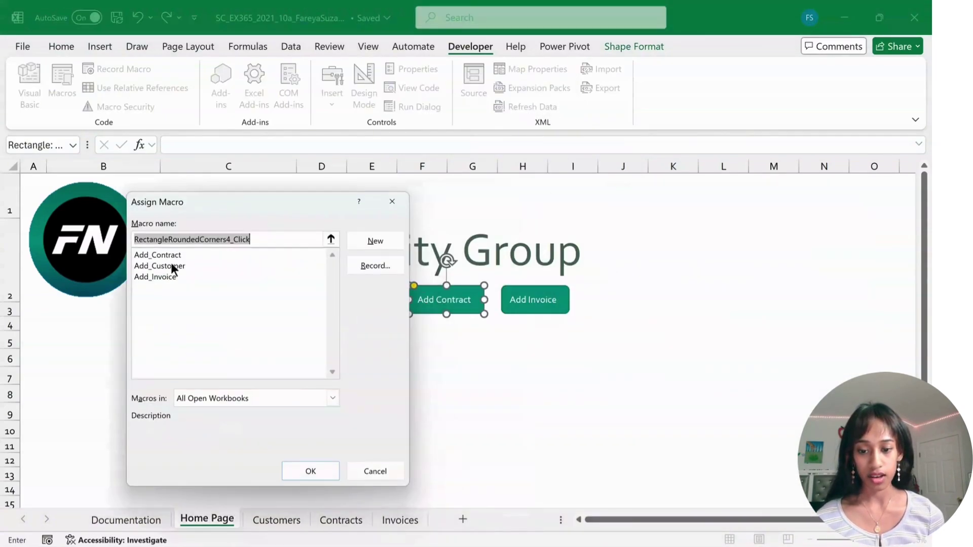
click(157, 254)
click(296, 468)
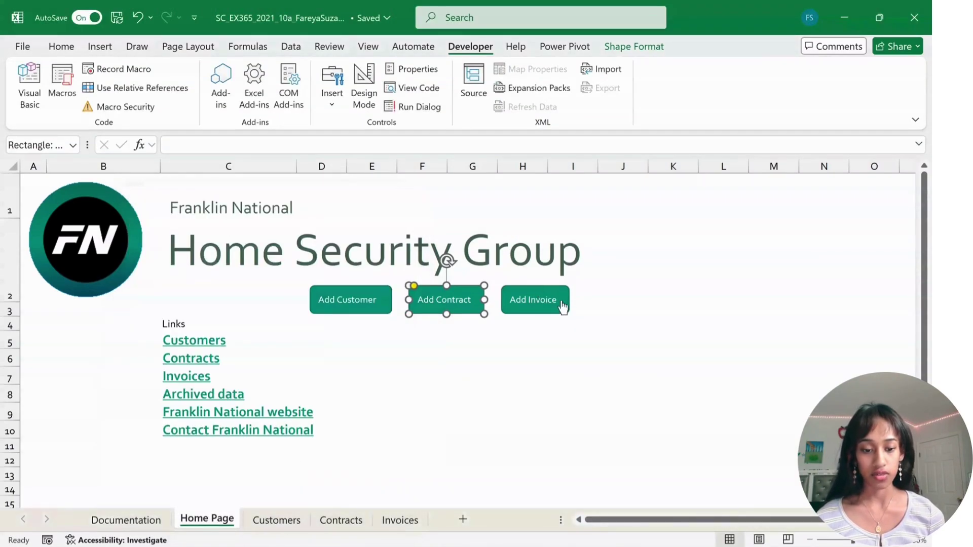
Assign the Add_Invoice macro to the Add Invoice button
right_click(559, 300)
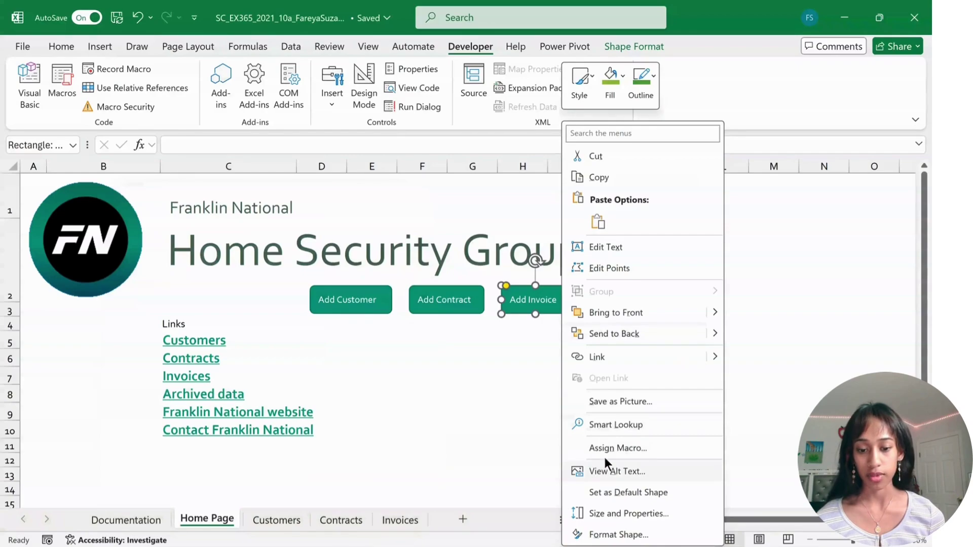
click(603, 451)
drag(578, 266, 270, 194)
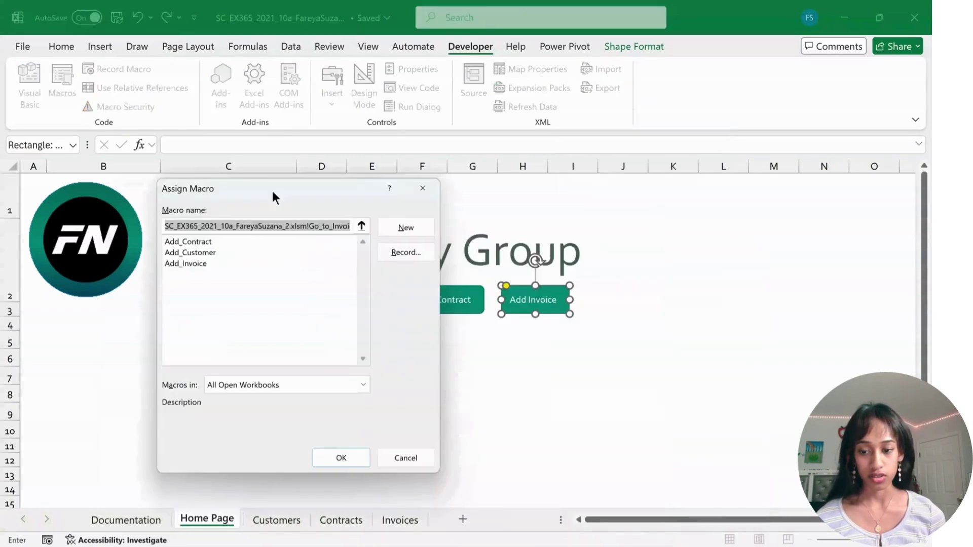
click(182, 260)
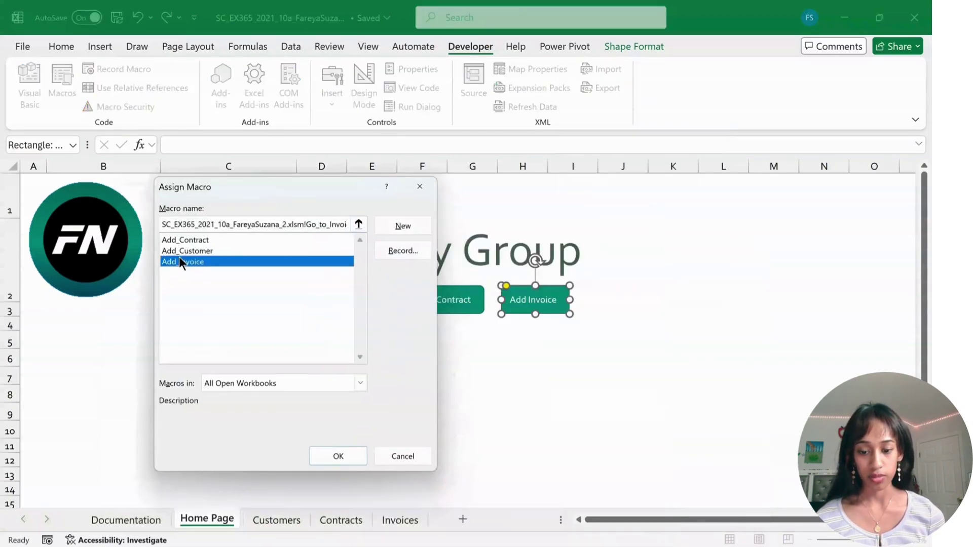
click(339, 456)
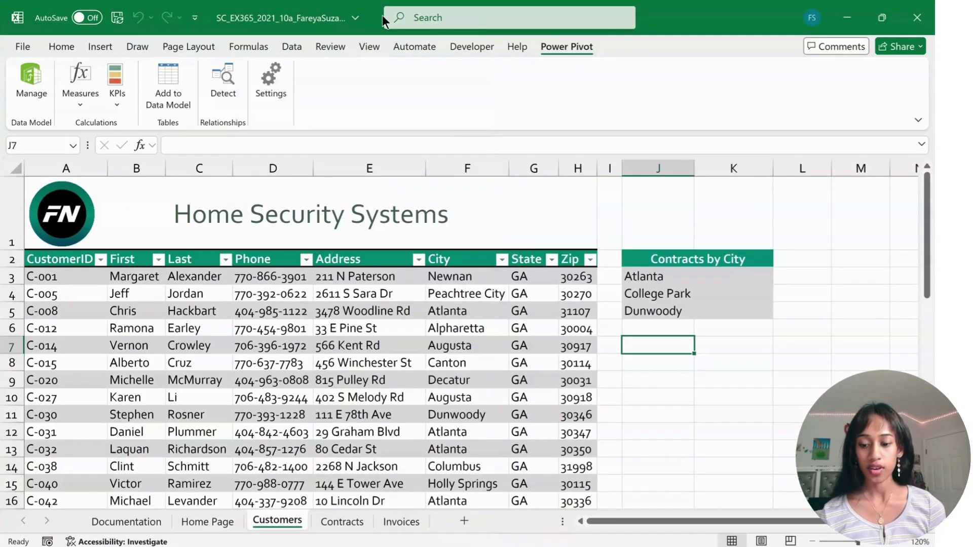
click(194, 522)
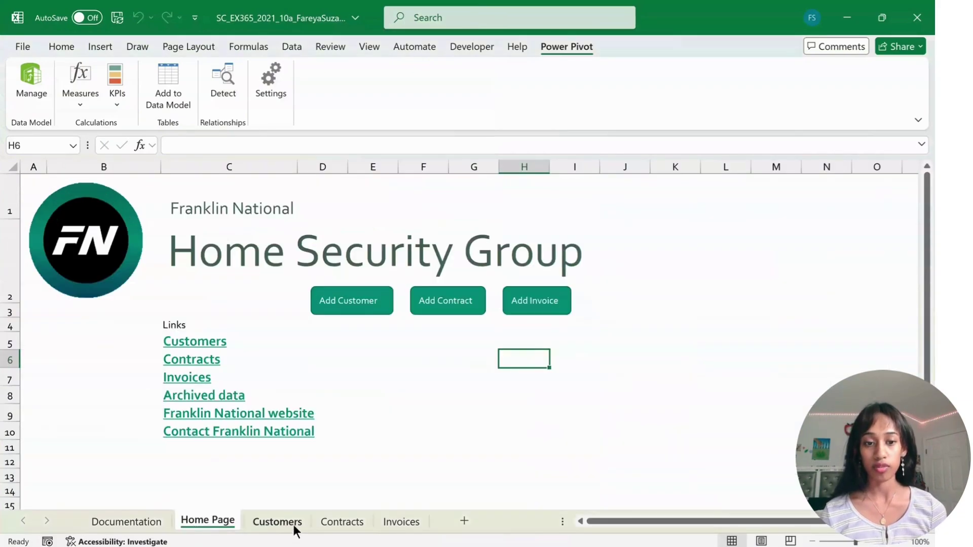
Create a Power Pivot PivotTable and list the Customer table's City names as rows
click(277, 522)
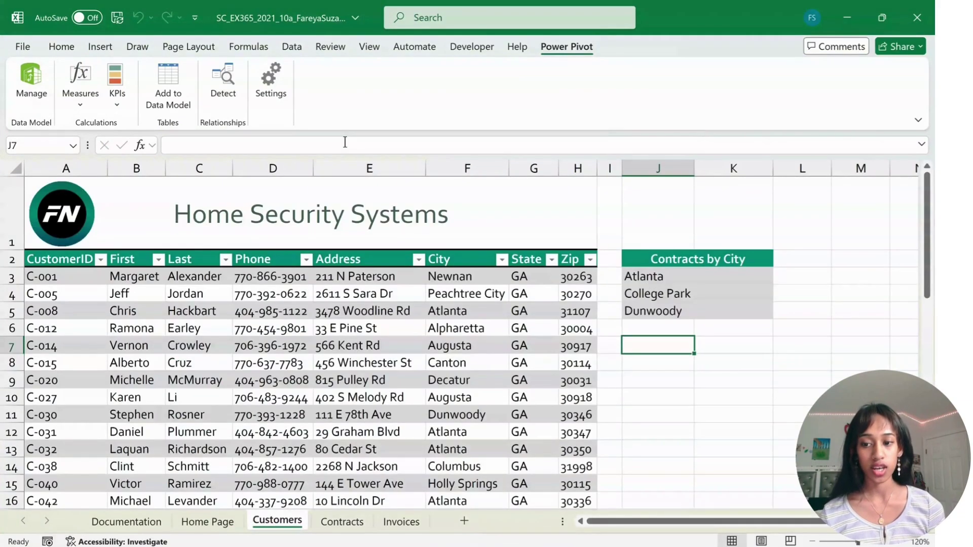
click(29, 70)
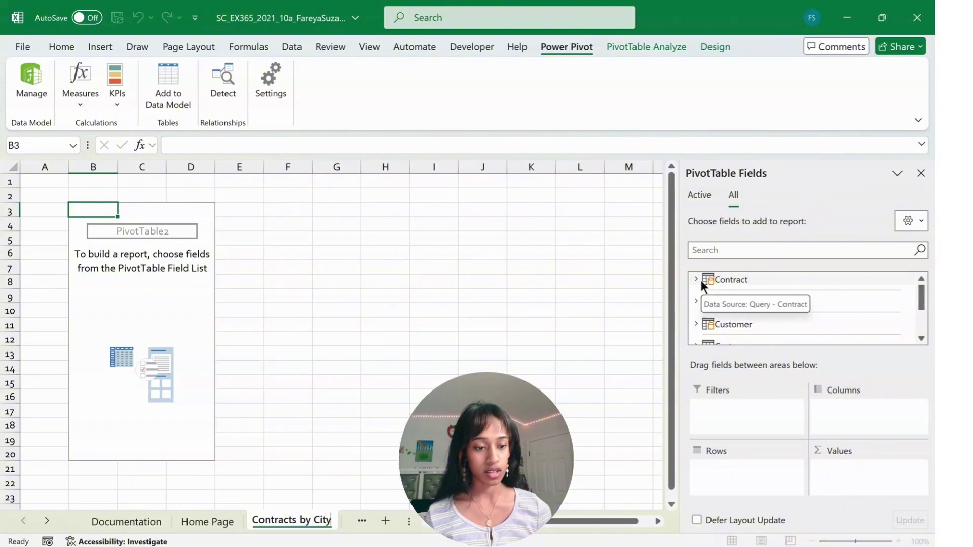
scroll(701, 277, down, 2)
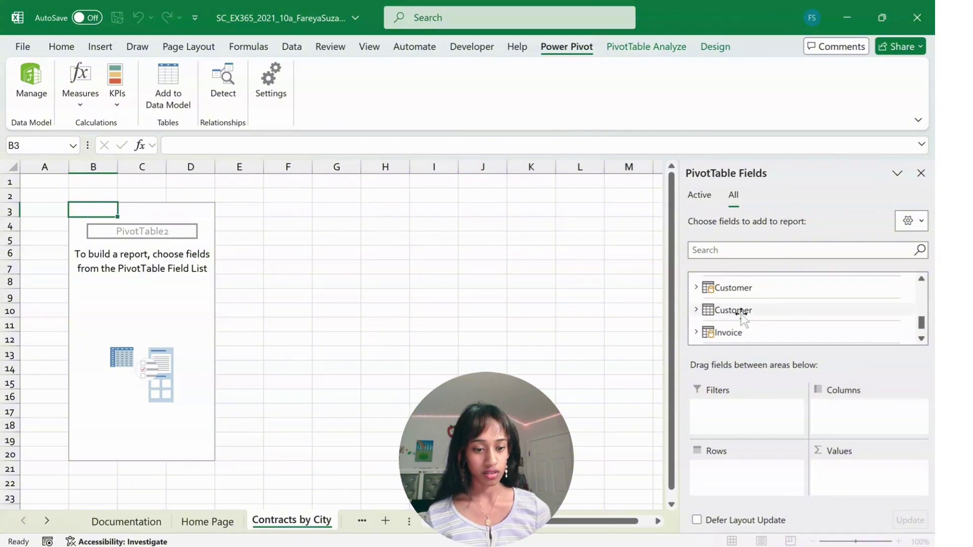
click(697, 287)
scroll(756, 319, down, 1)
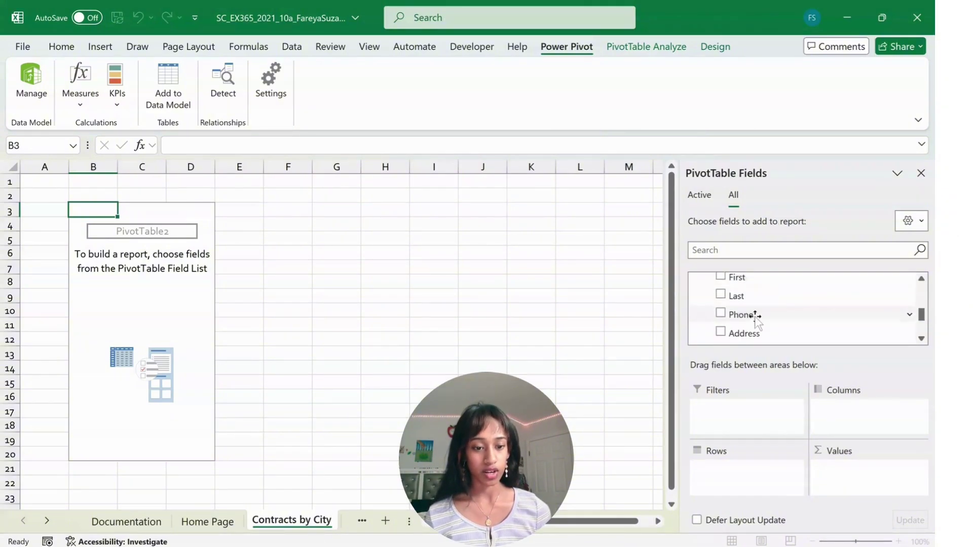
scroll(756, 319, down, 1)
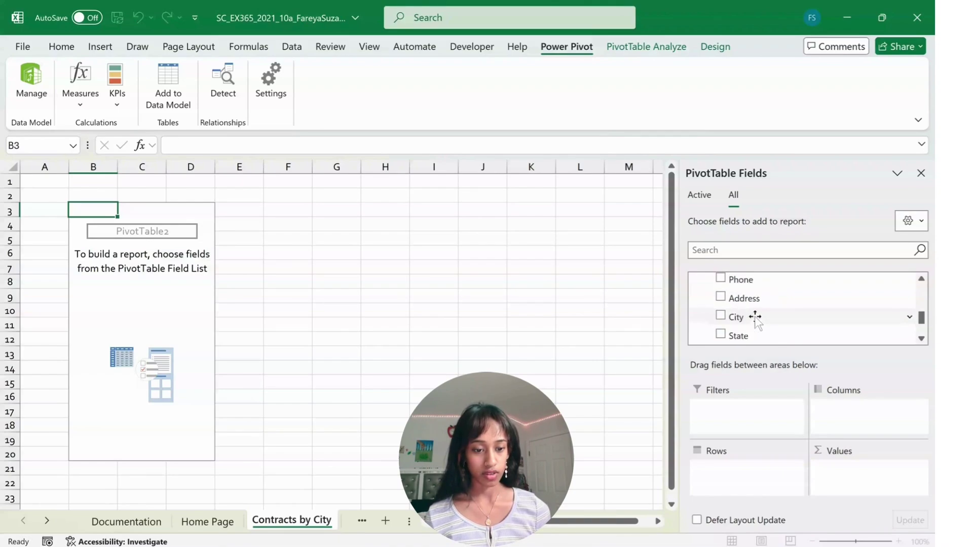
scroll(755, 319, up, 2)
scroll(755, 319, down, 2)
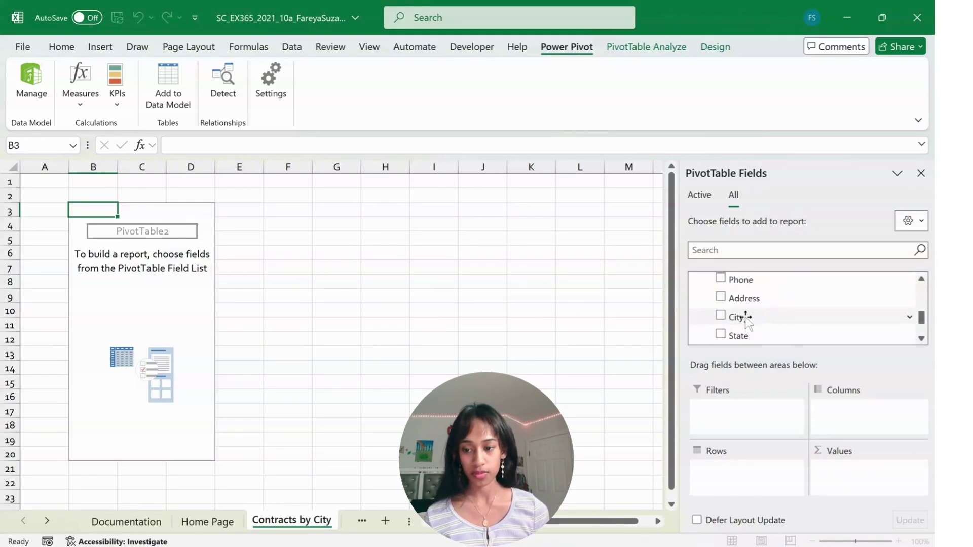
drag(740, 316, 722, 478)
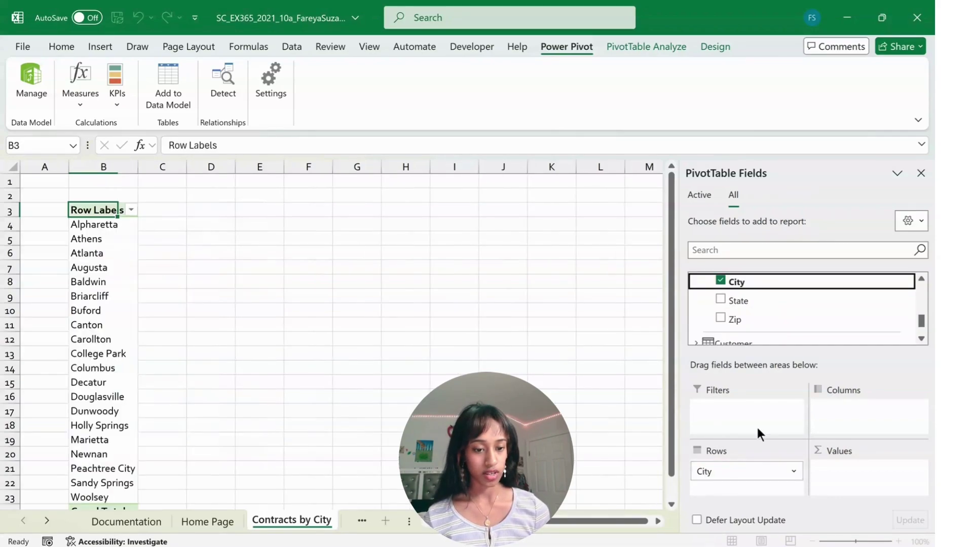
Add SigningDate as the column headings and sum ContractAmt in the values
scroll(805, 319, up, 4)
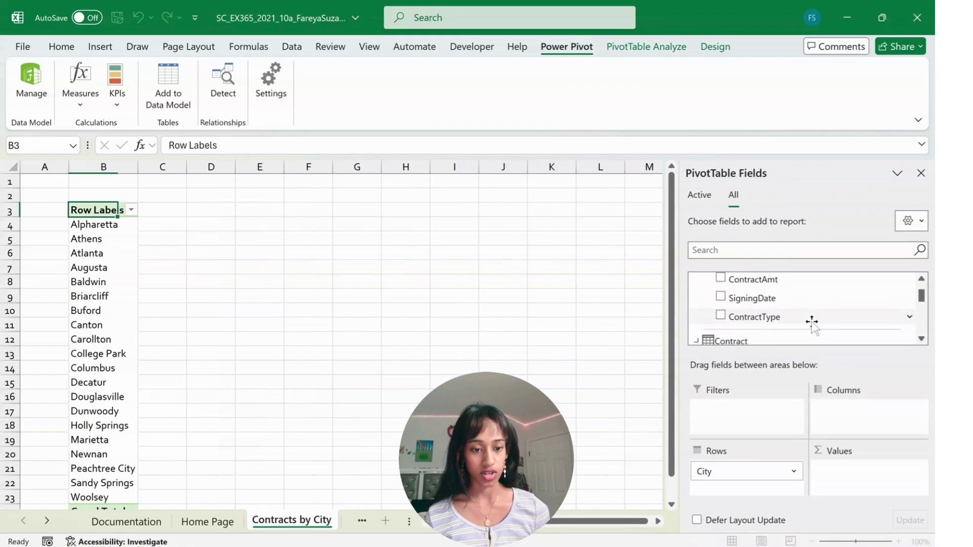
scroll(812, 322, up, 2)
scroll(812, 323, up, 1)
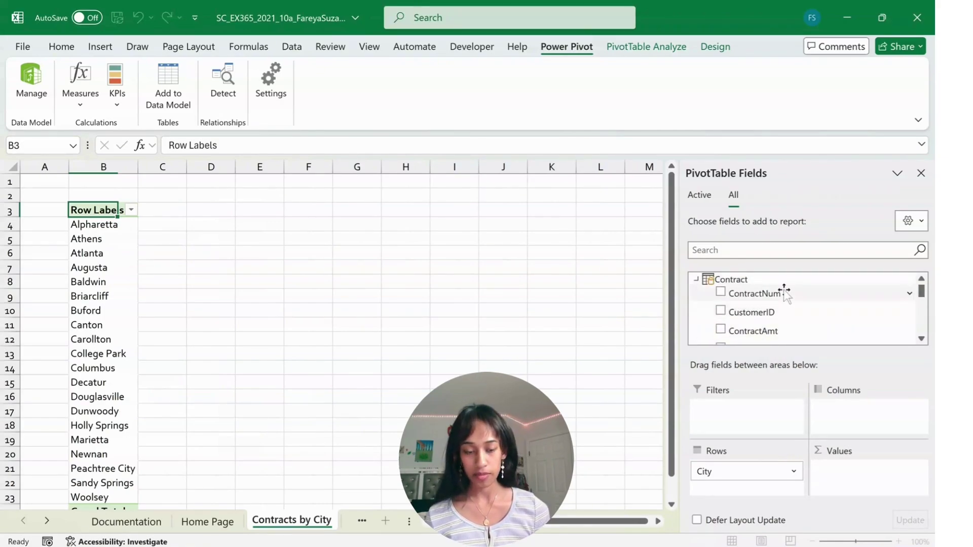
scroll(783, 290, up, 1)
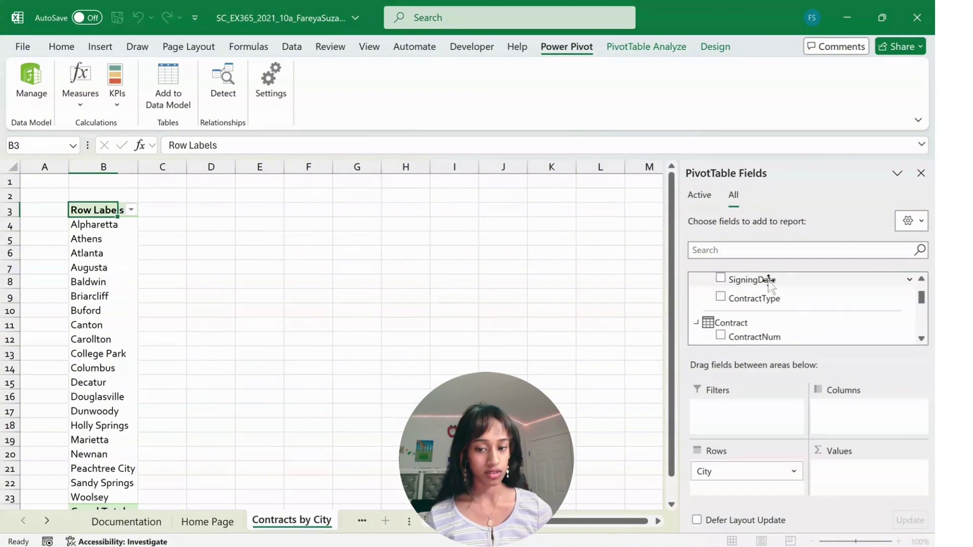
drag(769, 282, 849, 415)
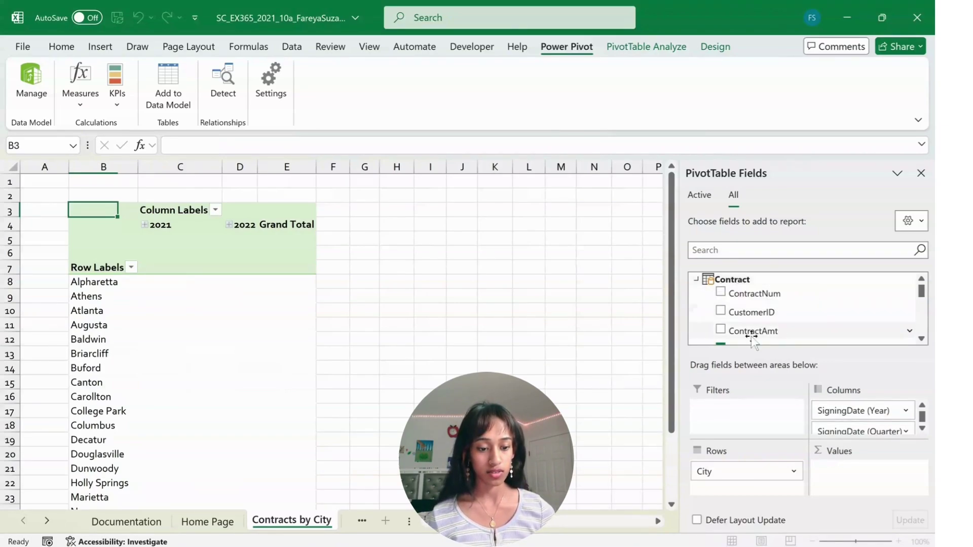
drag(794, 331, 825, 451)
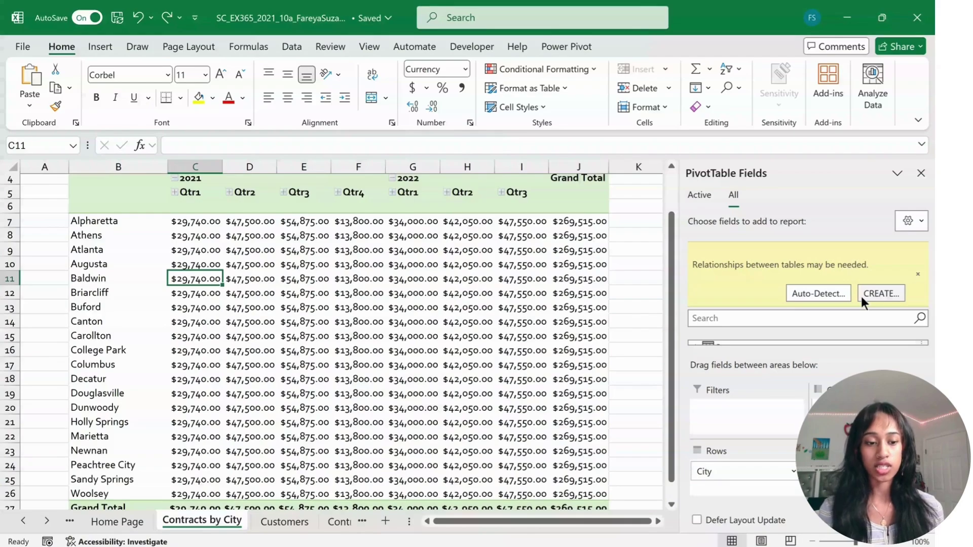
Auto-detect the table relationships and compare the pivot against the Word instructions figure
click(822, 294)
click(508, 328)
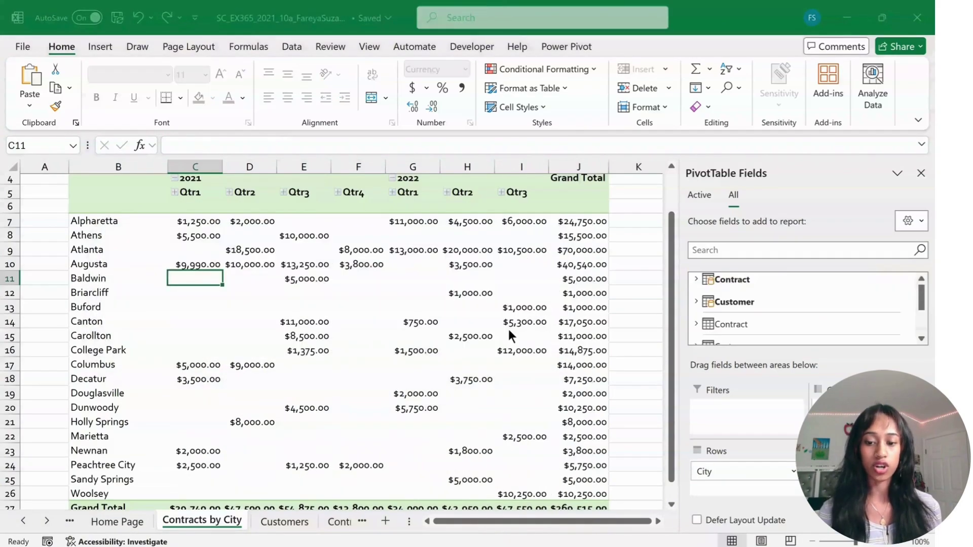
scroll(507, 327, down, 1)
mouse_move(706, 546)
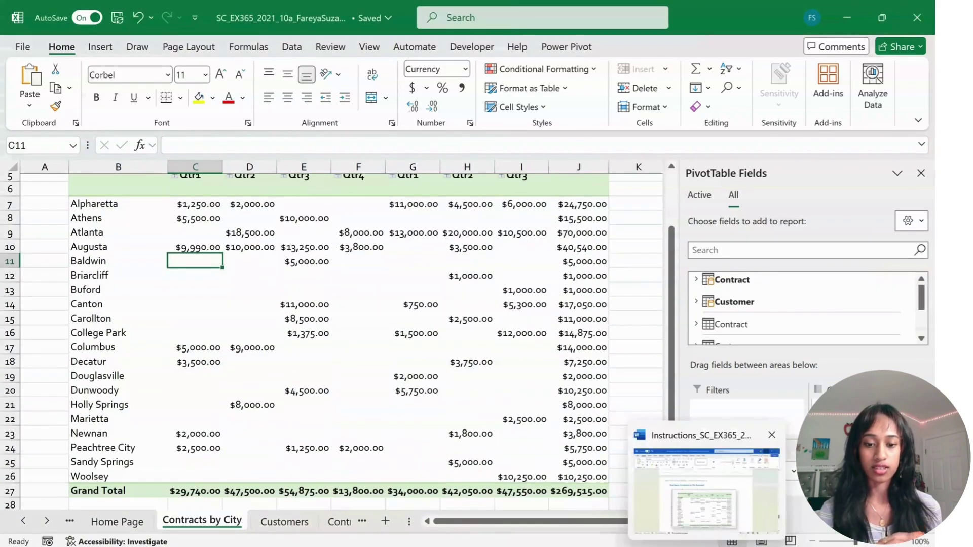
click(706, 489)
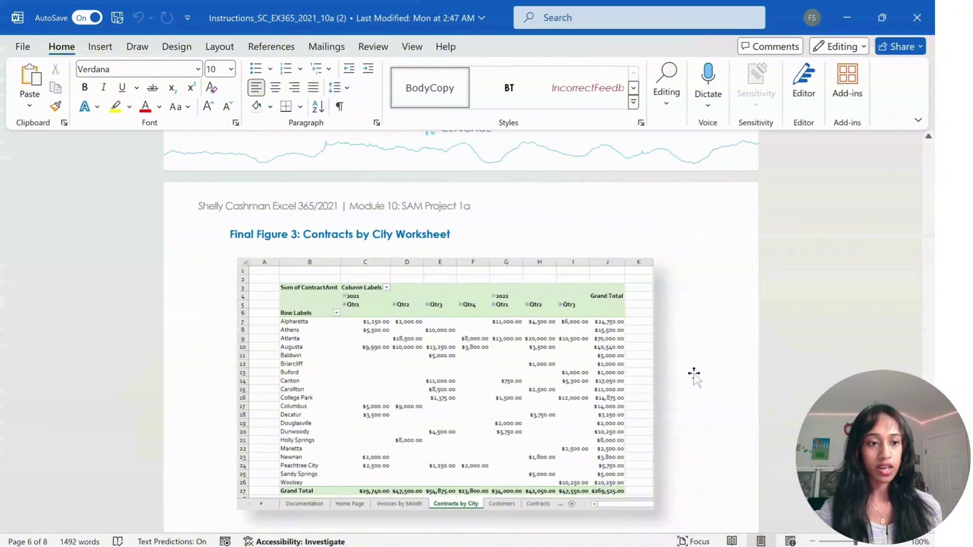
key(alt+Tab)
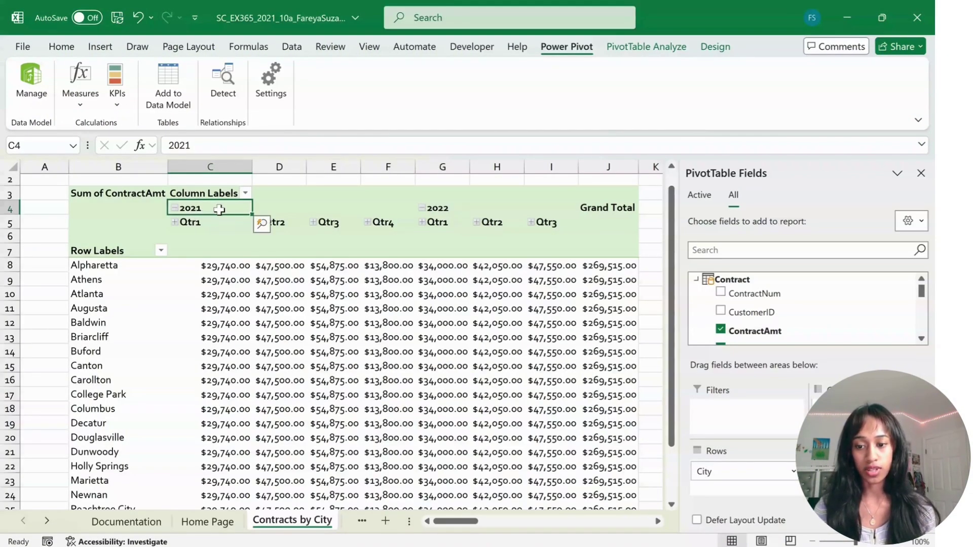
Regroup the 2021 signing dates to Quarters and Years only, removing Months
right_click(219, 210)
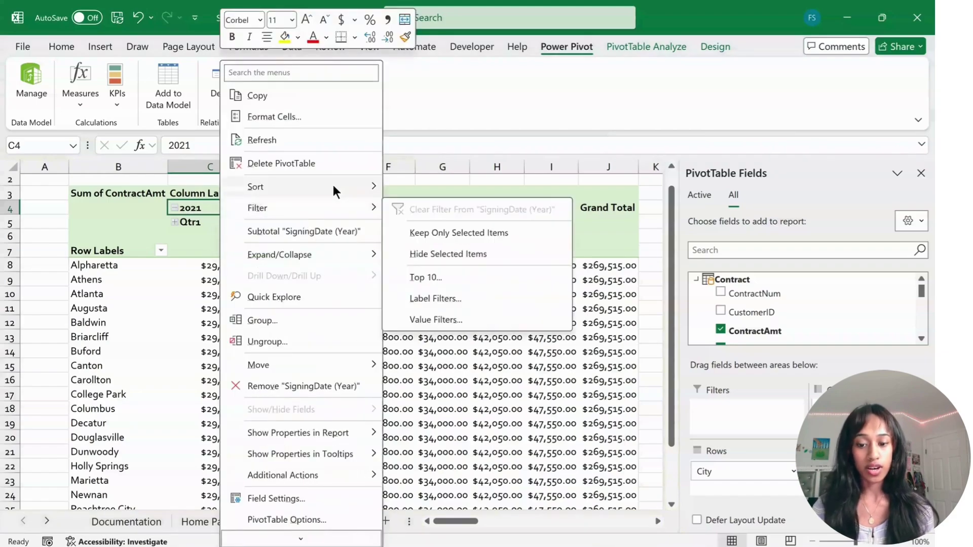
click(287, 321)
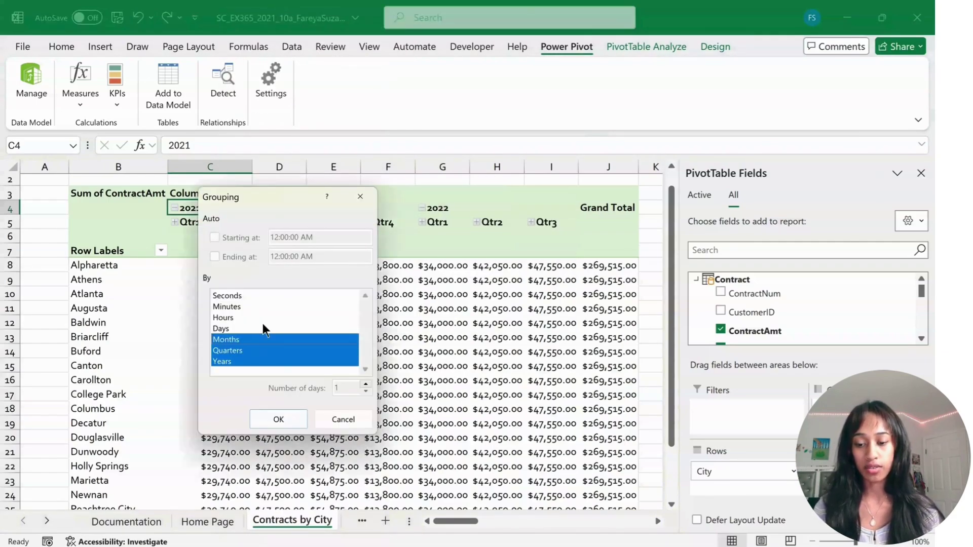
click(242, 350)
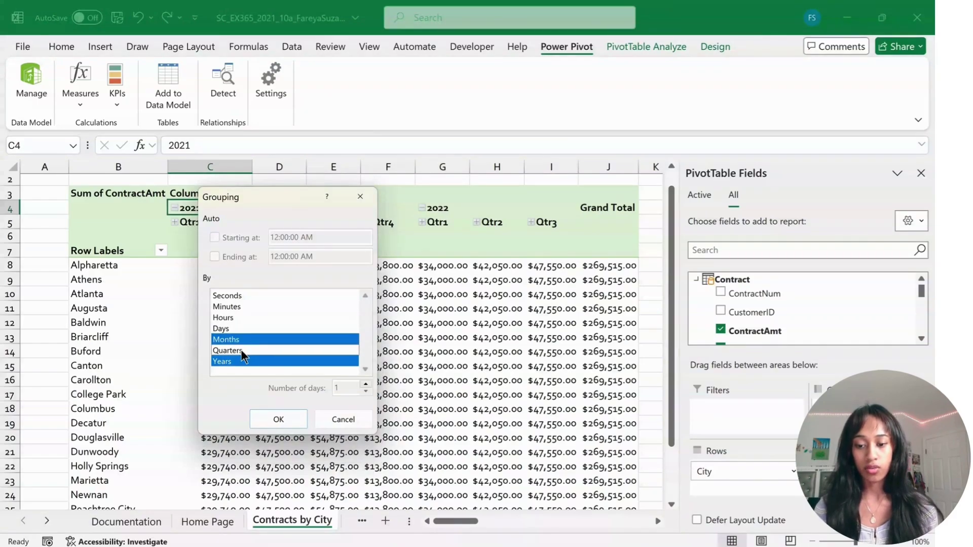
click(278, 419)
Apply the same Quarters-and-Years grouping from the 2022 year heading
click(439, 208)
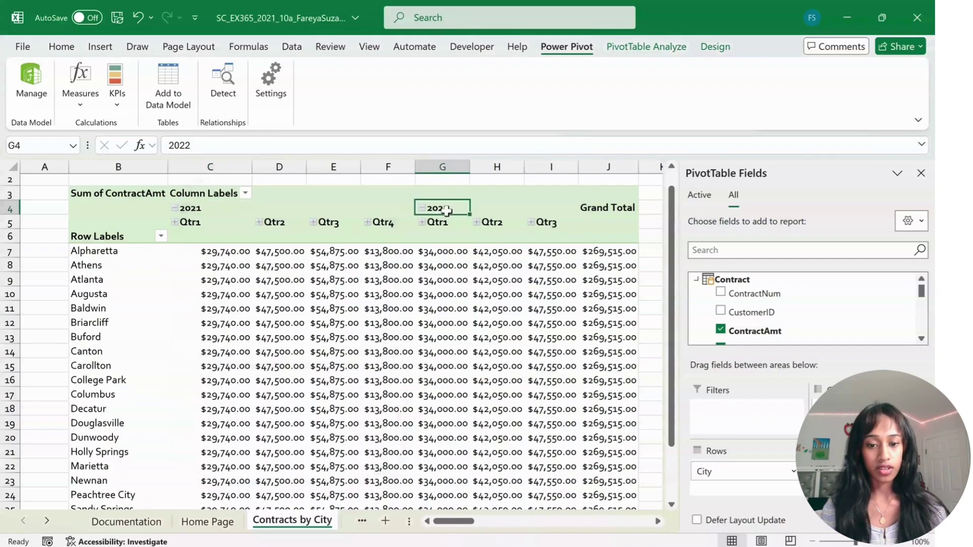
right_click(444, 209)
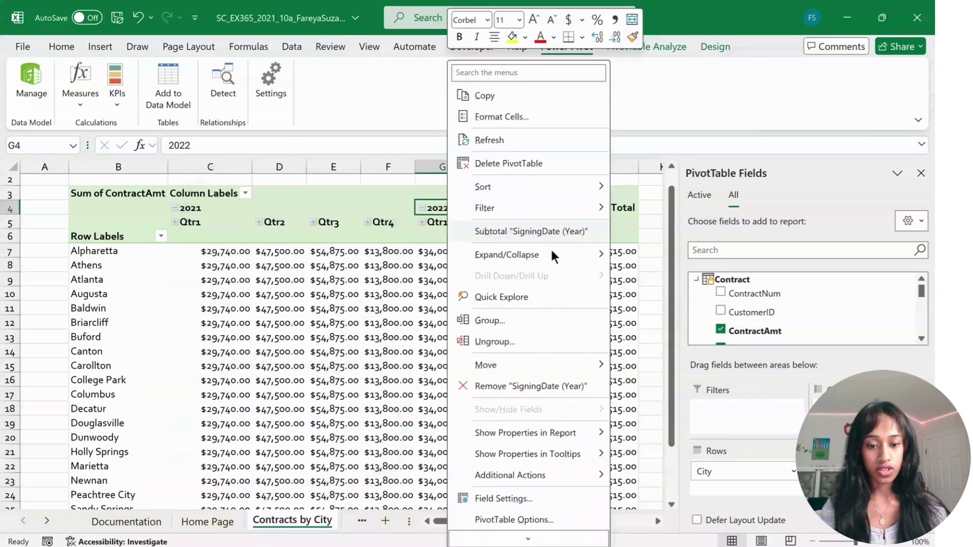
click(500, 314)
click(501, 408)
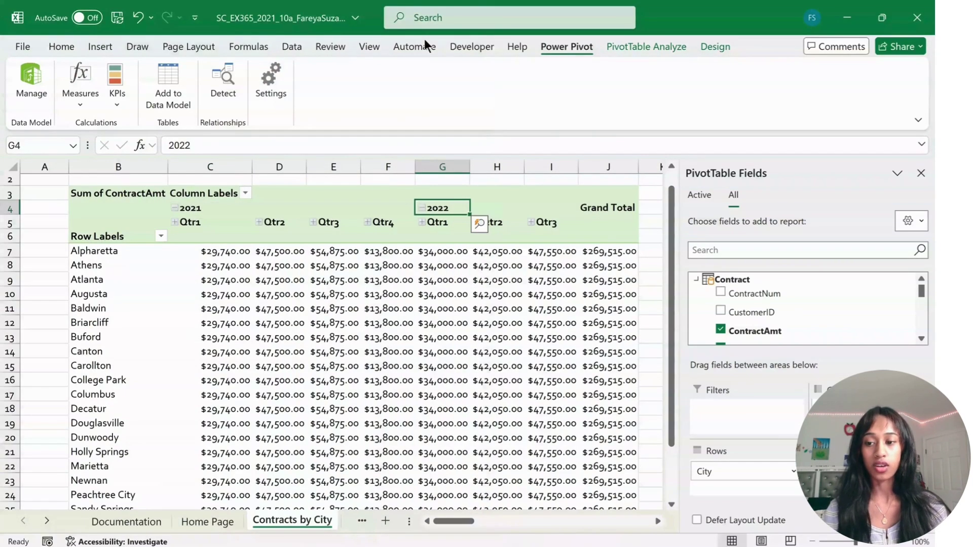
Format the whole pivot table from B3 as Currency, giving a $269,515.00 grand total
click(715, 46)
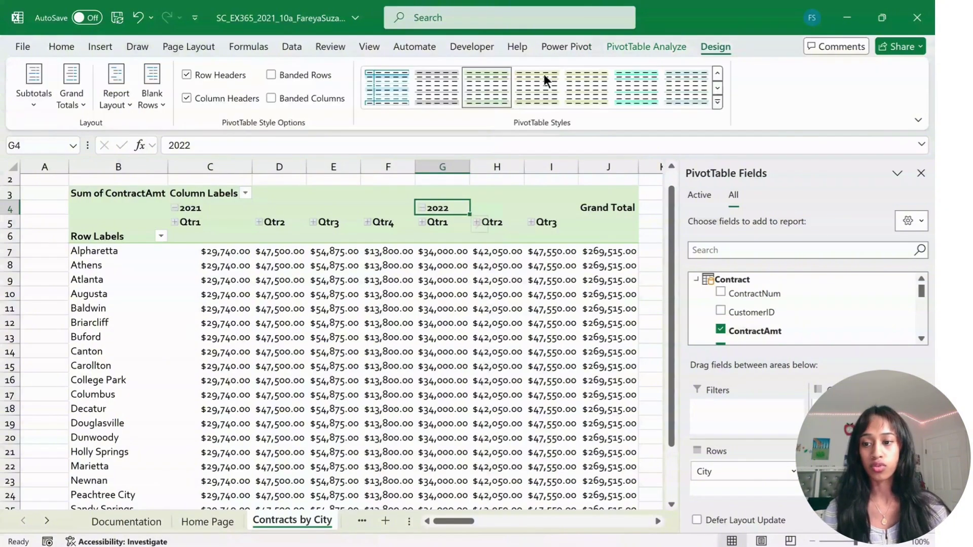
click(35, 105)
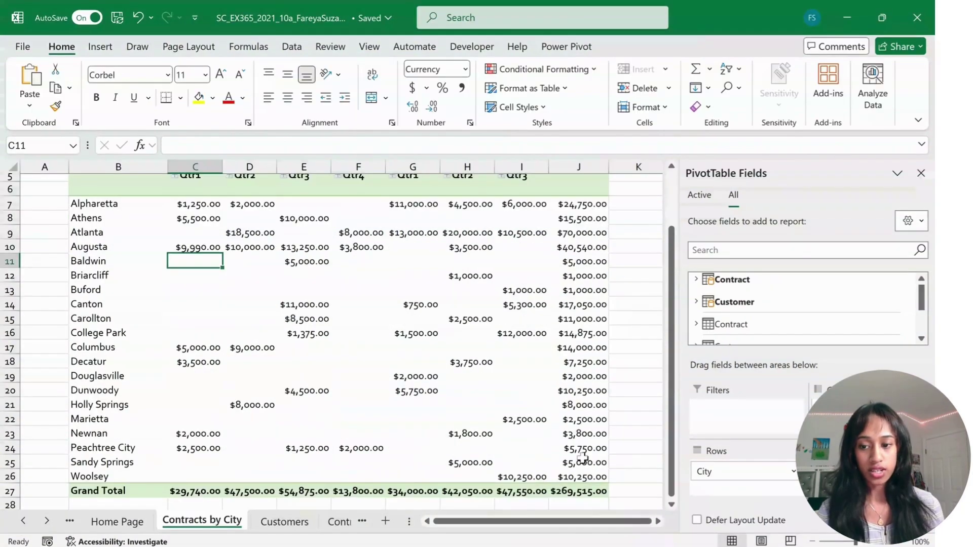
drag(578, 491, 111, 214)
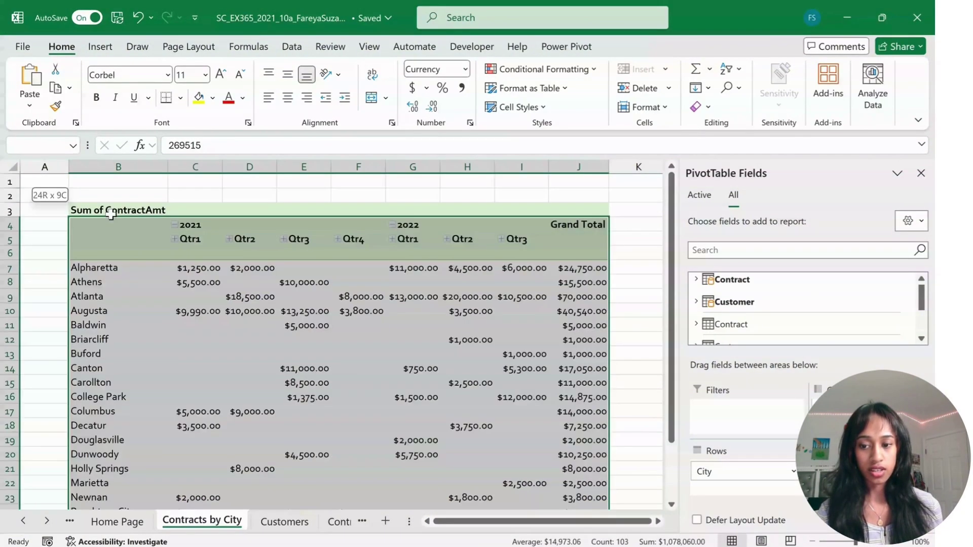
click(111, 210)
key(ctrl+shift+End)
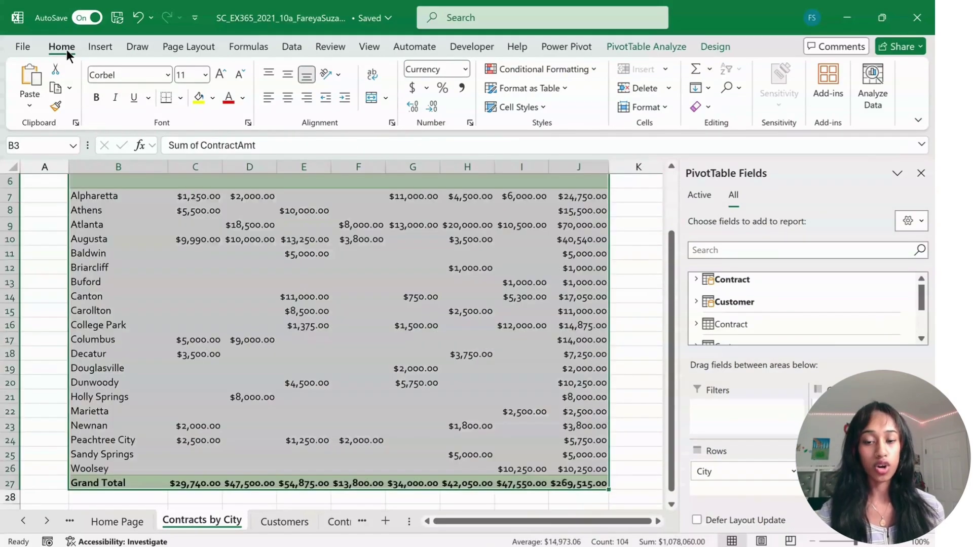
click(464, 70)
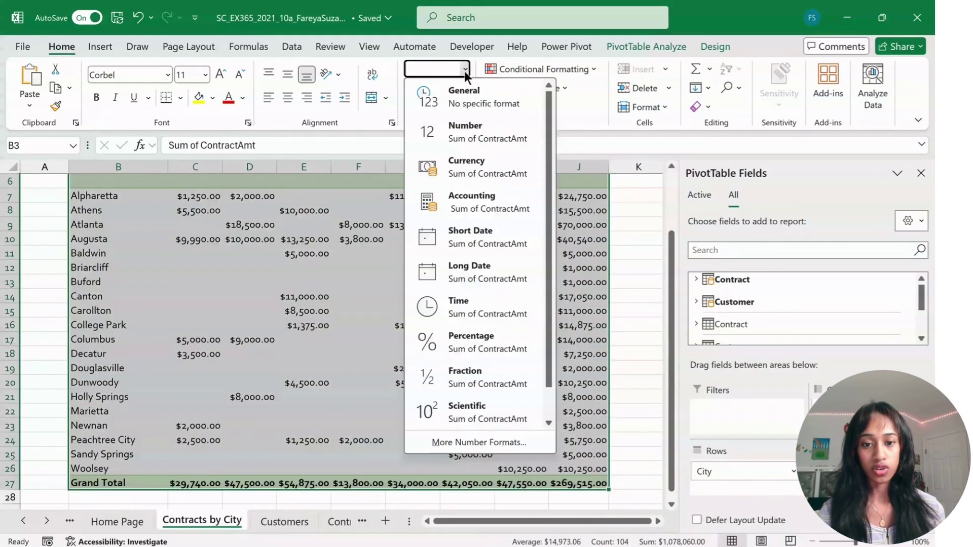
click(470, 163)
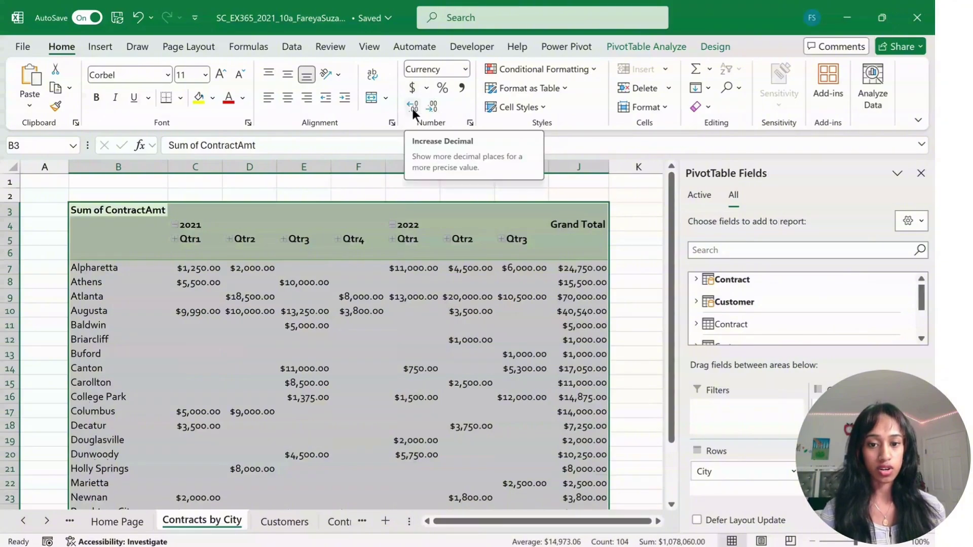
click(640, 328)
Close the field list and insert a new Power Pivot PivotTable on a new worksheet
click(639, 311)
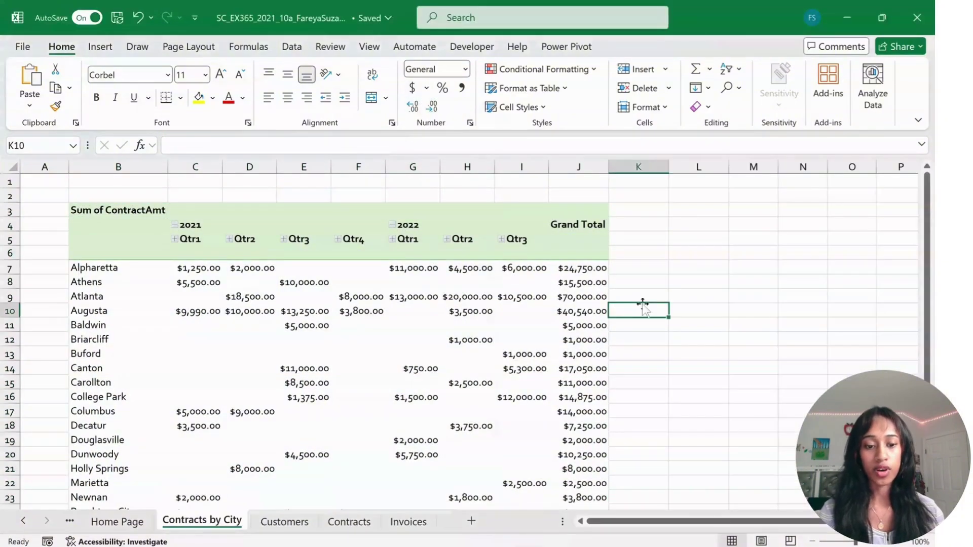
click(563, 46)
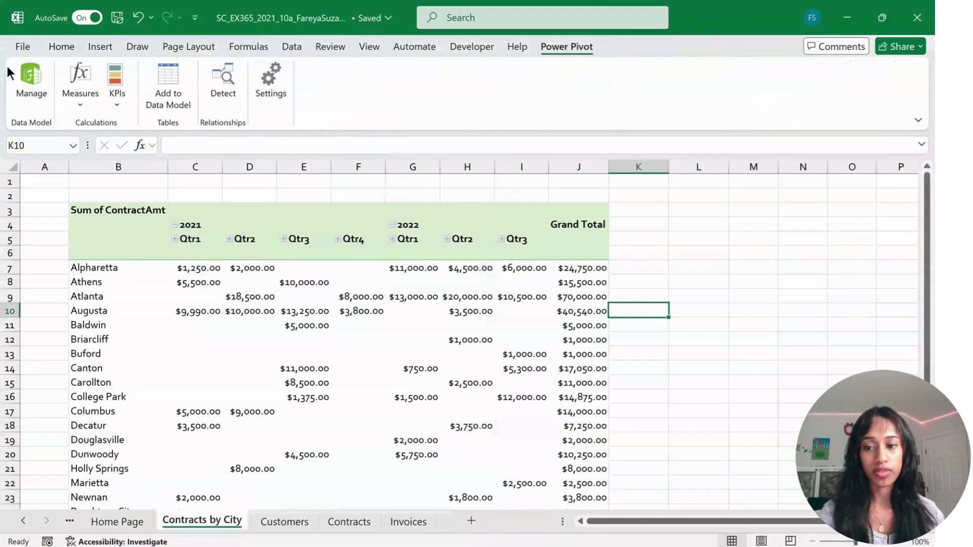
click(31, 80)
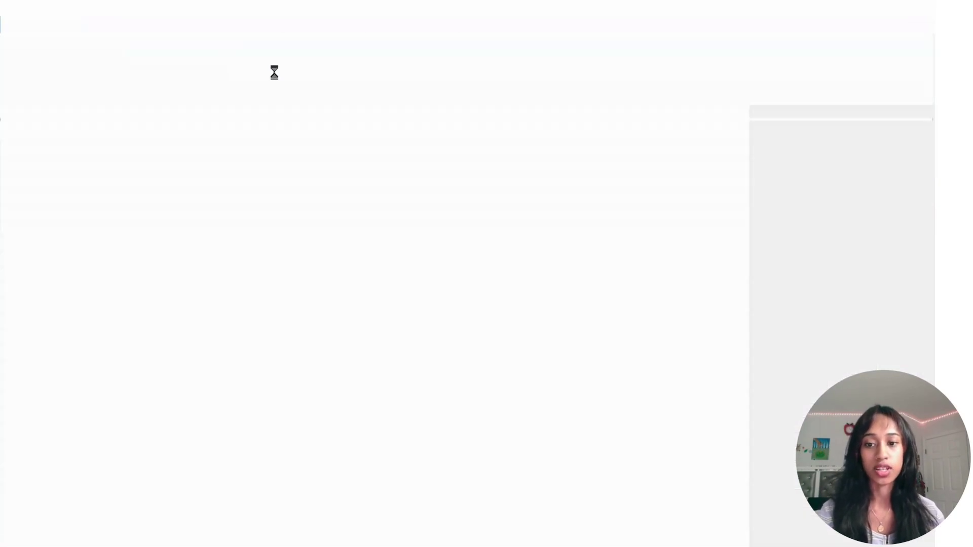
click(347, 54)
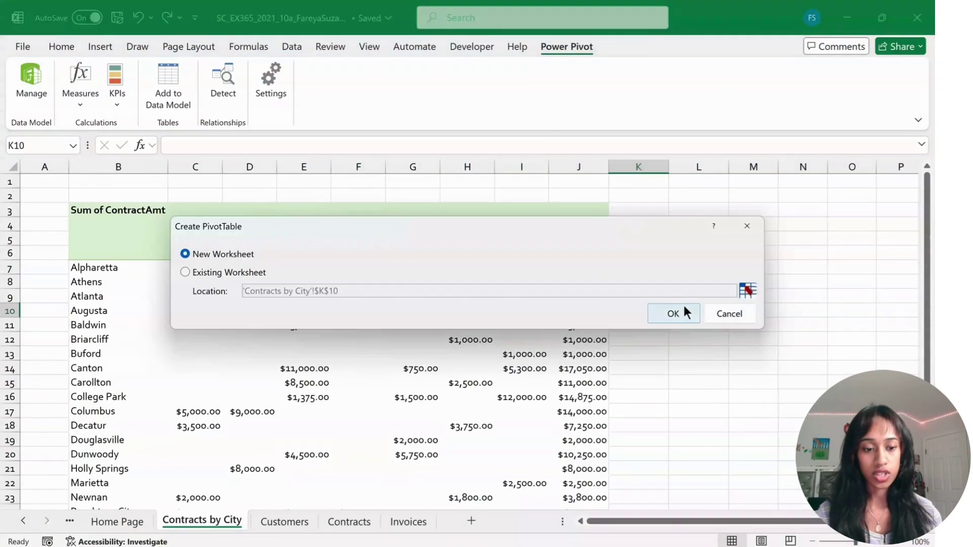
click(667, 311)
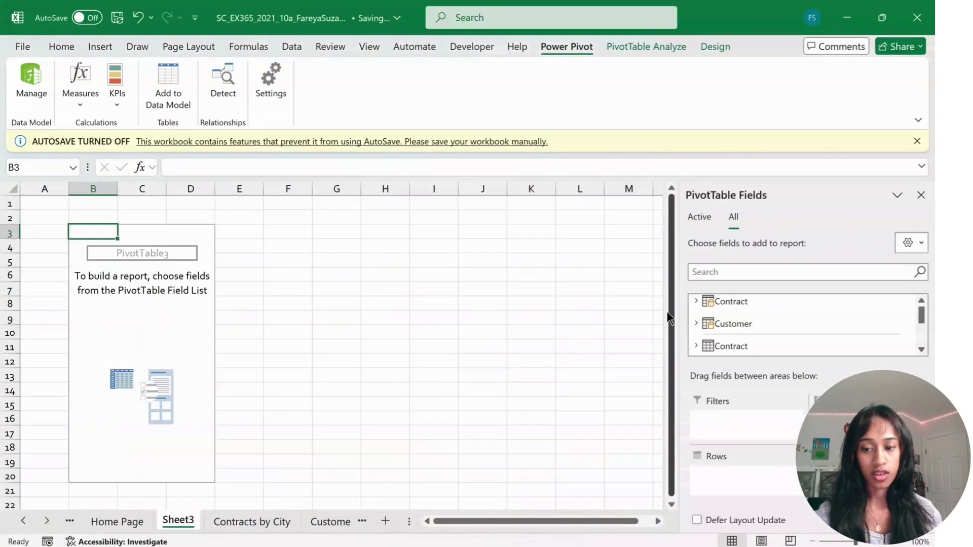
Rename the Sheet3 tab to 'Invoices by Month'
right_click(184, 521)
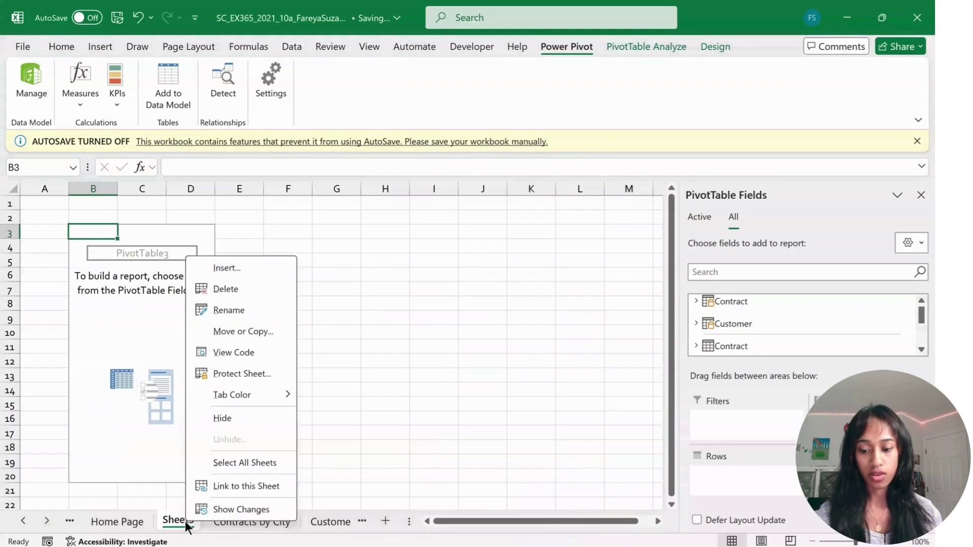
click(224, 310)
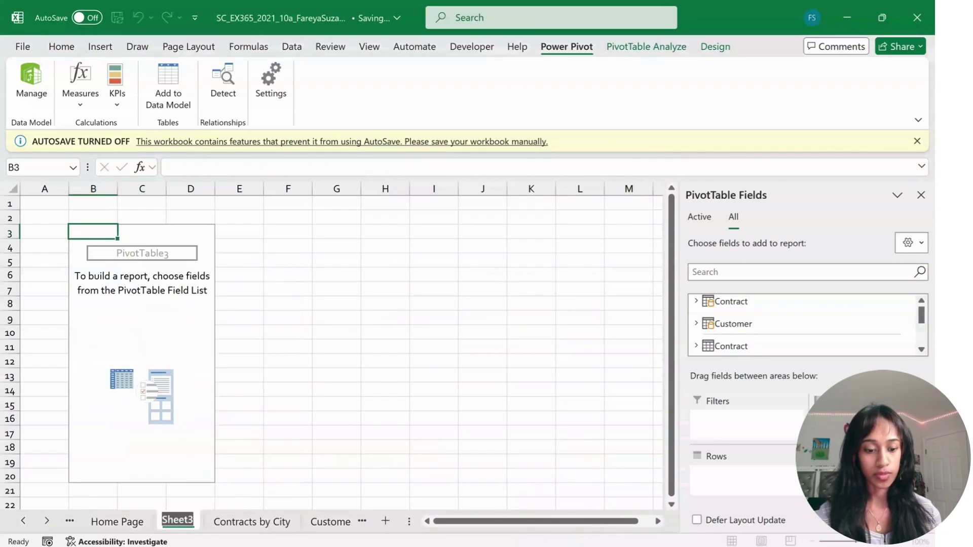
key(alt+Tab)
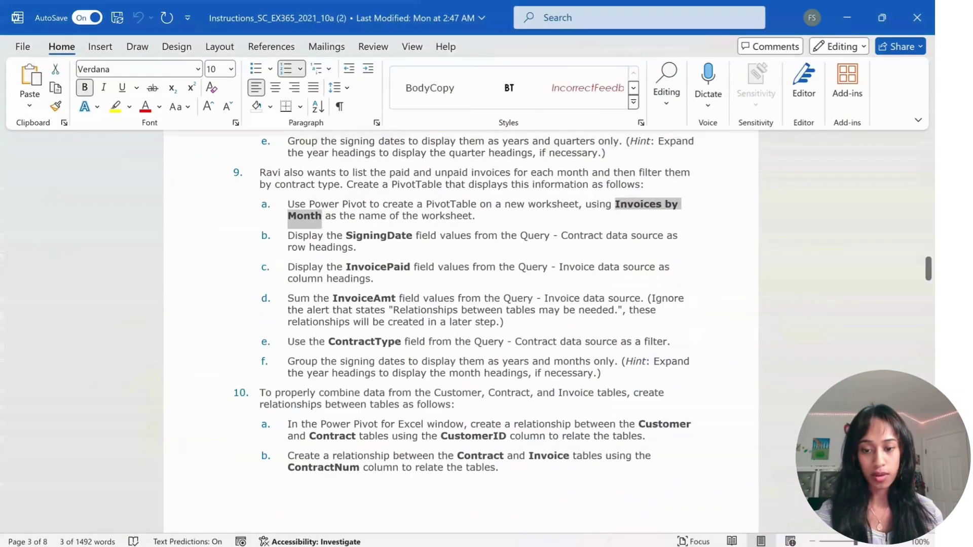
click(623, 485)
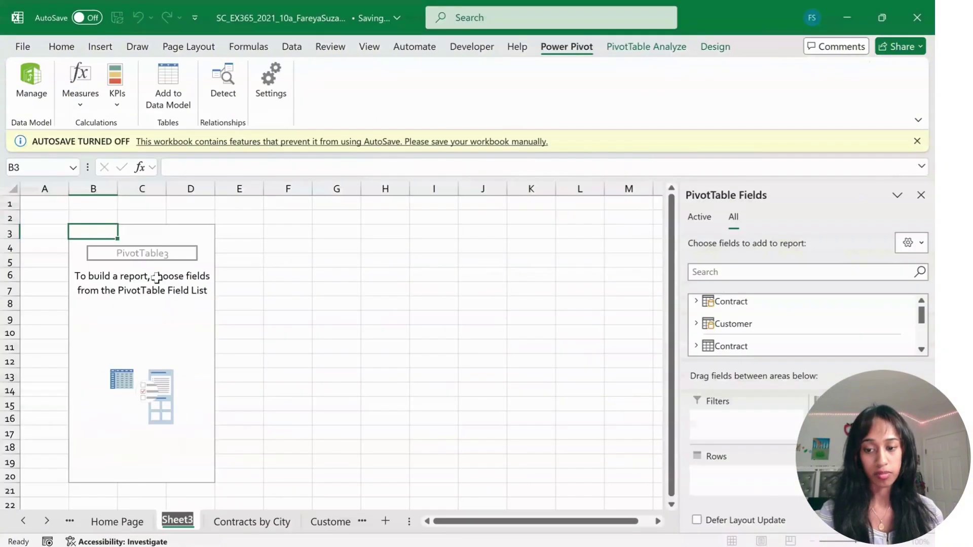
text(Invoices by Month)
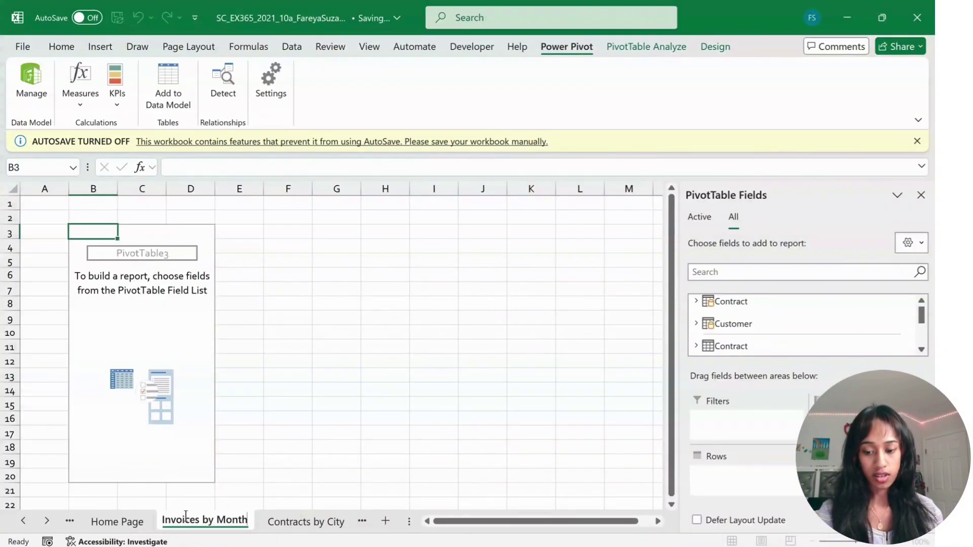
key(Return)
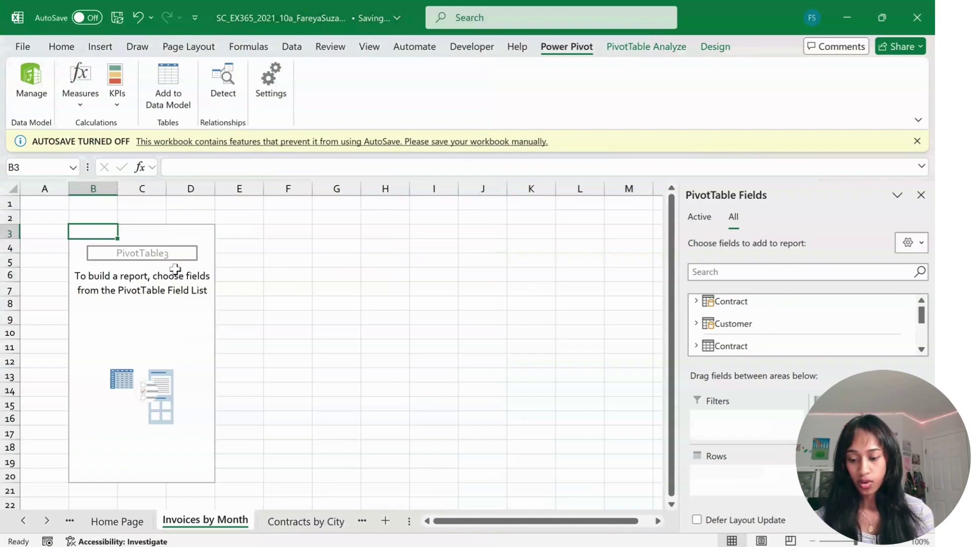
Put SigningDate in rows, InvoicePaid in columns, and sum InvoiceAmt in values
click(697, 302)
scroll(771, 317, down, 1)
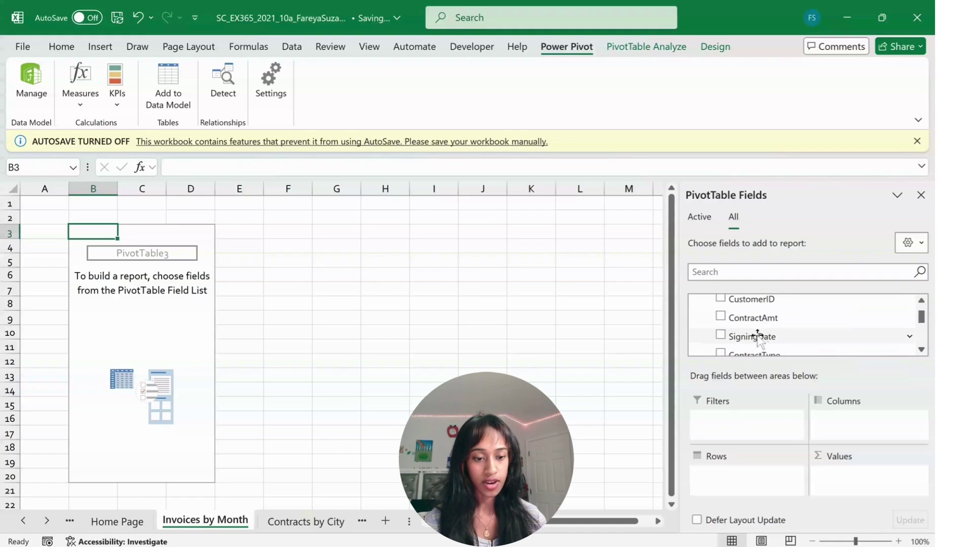
drag(758, 338, 729, 467)
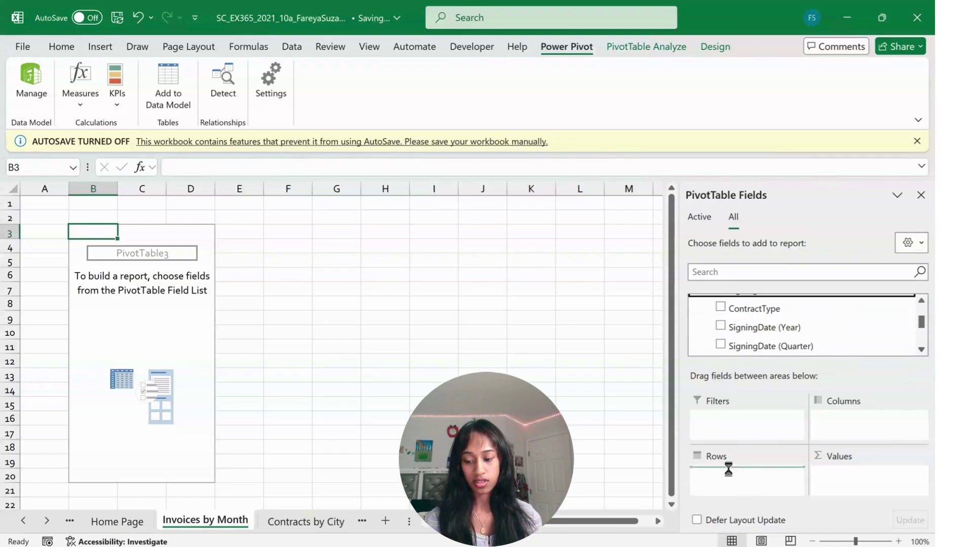
scroll(779, 330, down, 5)
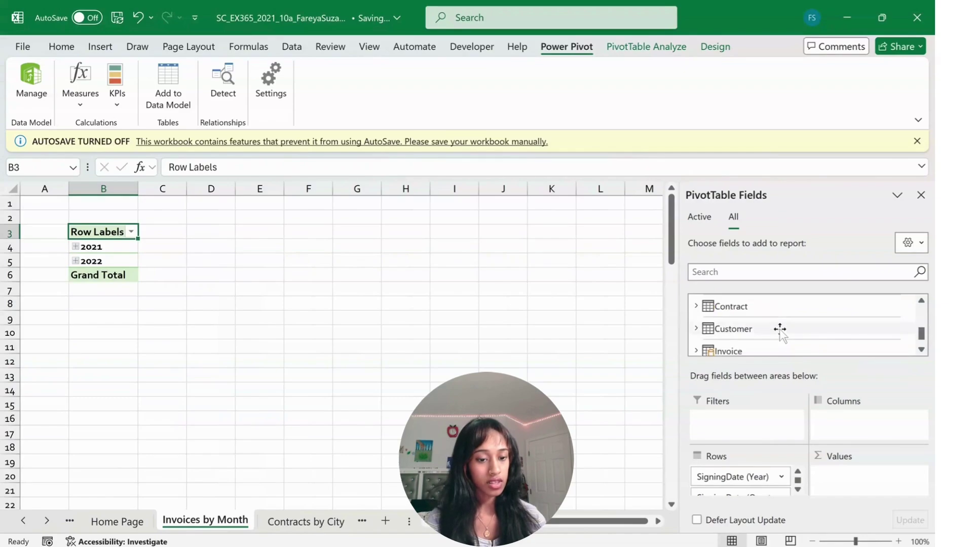
click(696, 317)
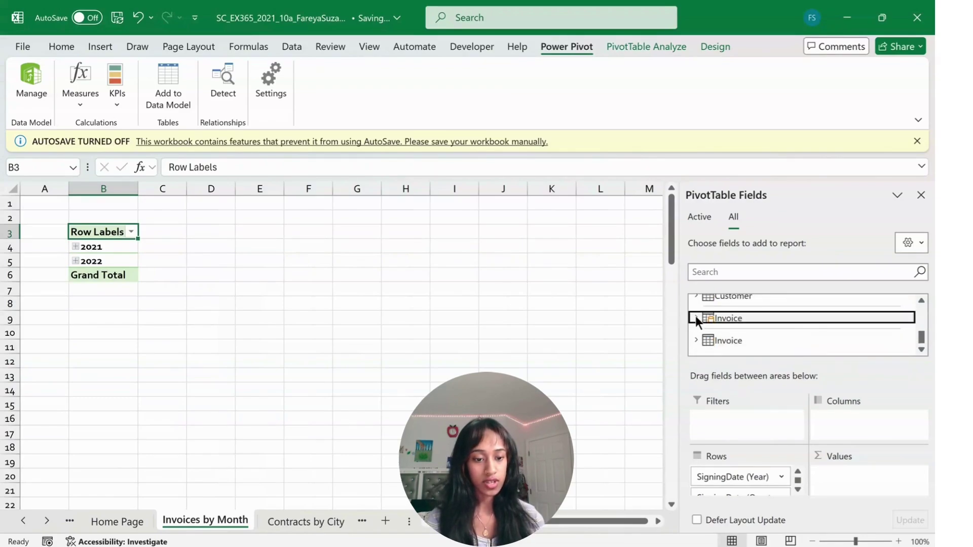
scroll(760, 335, down, 1)
scroll(761, 337, down, 2)
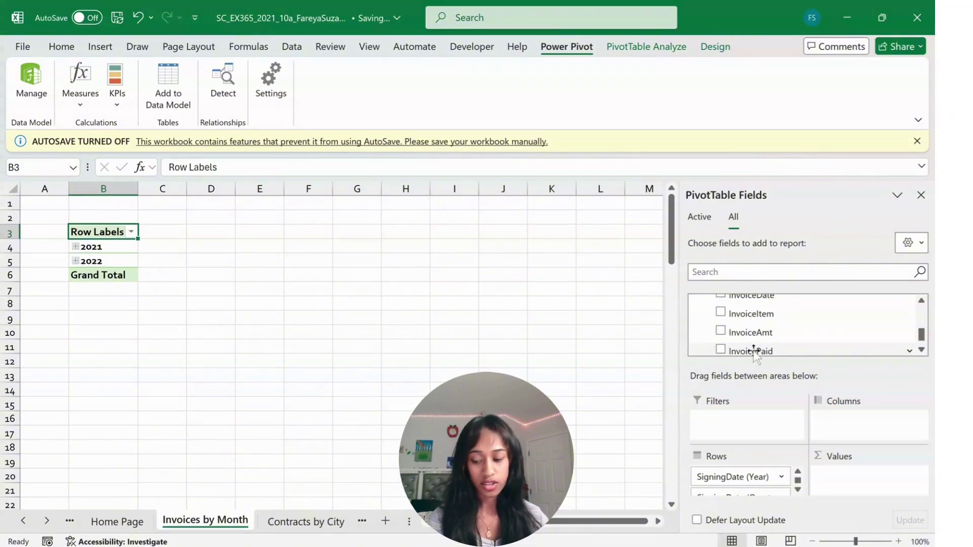
drag(754, 350, 863, 441)
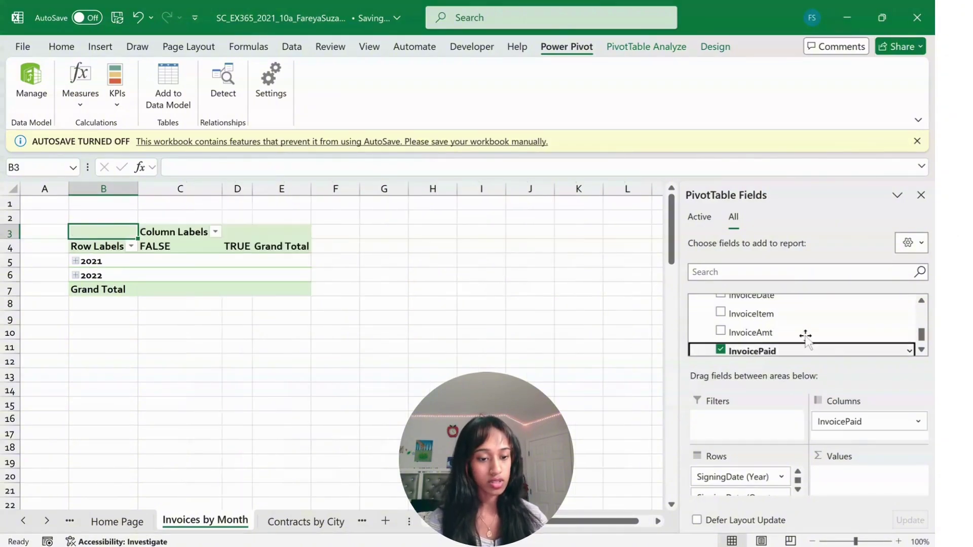
drag(763, 332, 855, 479)
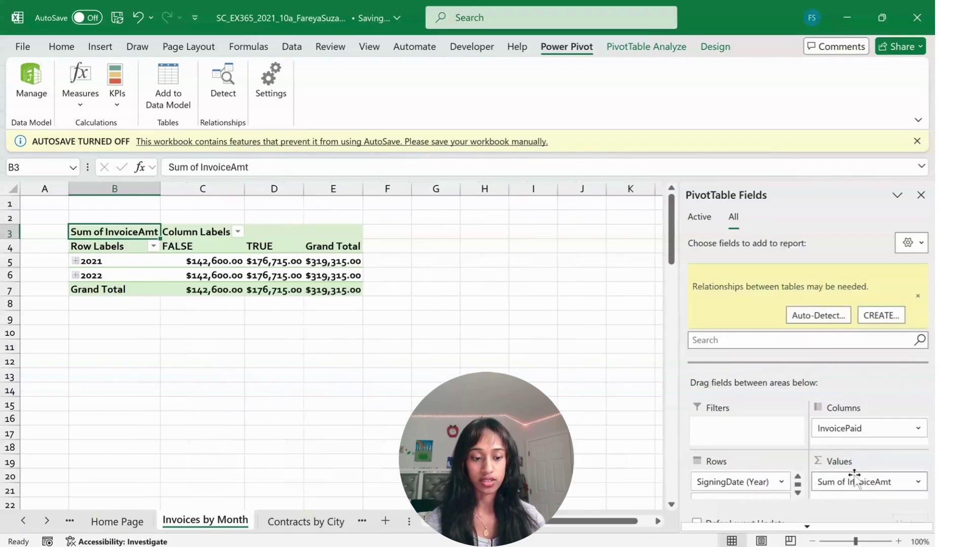
Auto-detect the missing relationship so 2021 totals $188,915.00 and 2022 totals $130,400.00
click(817, 315)
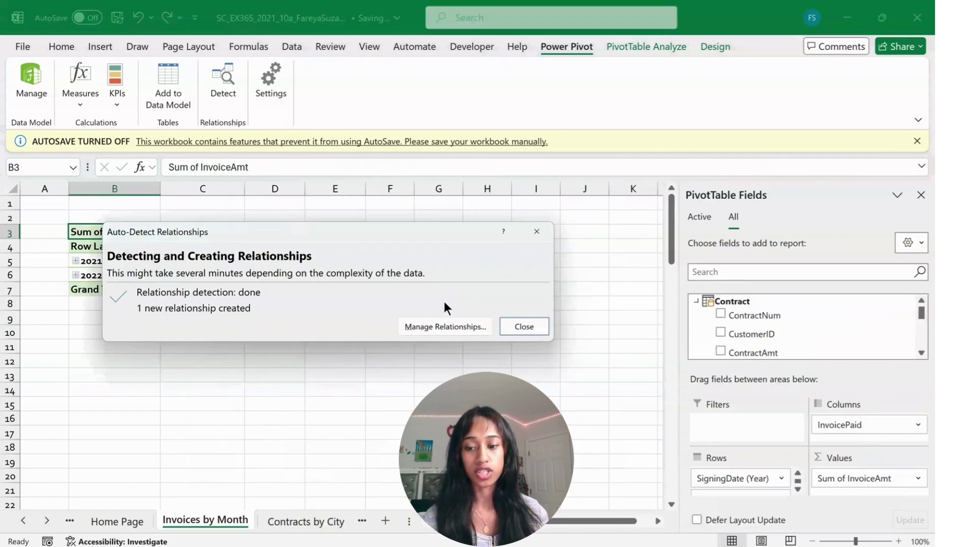
click(524, 326)
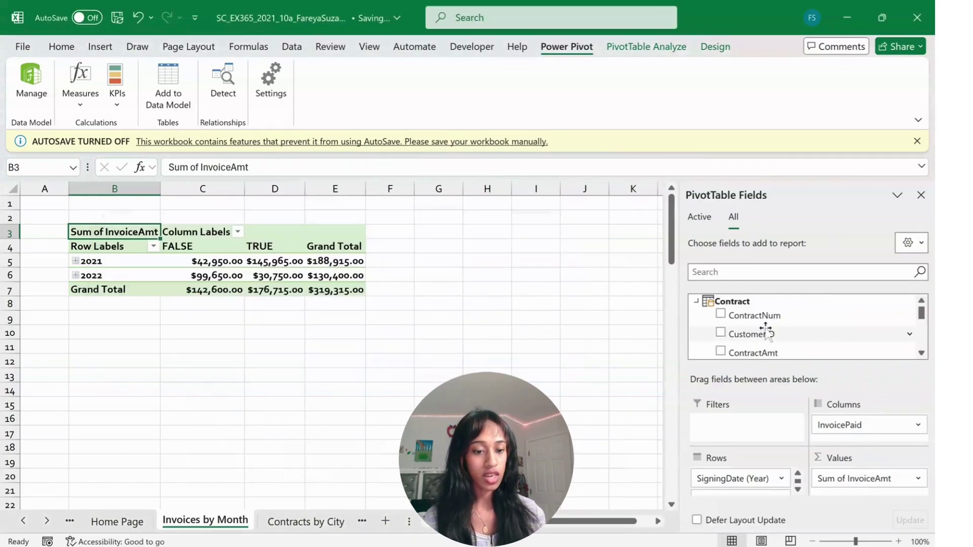
scroll(766, 332, down, 3)
scroll(766, 327, up, 2)
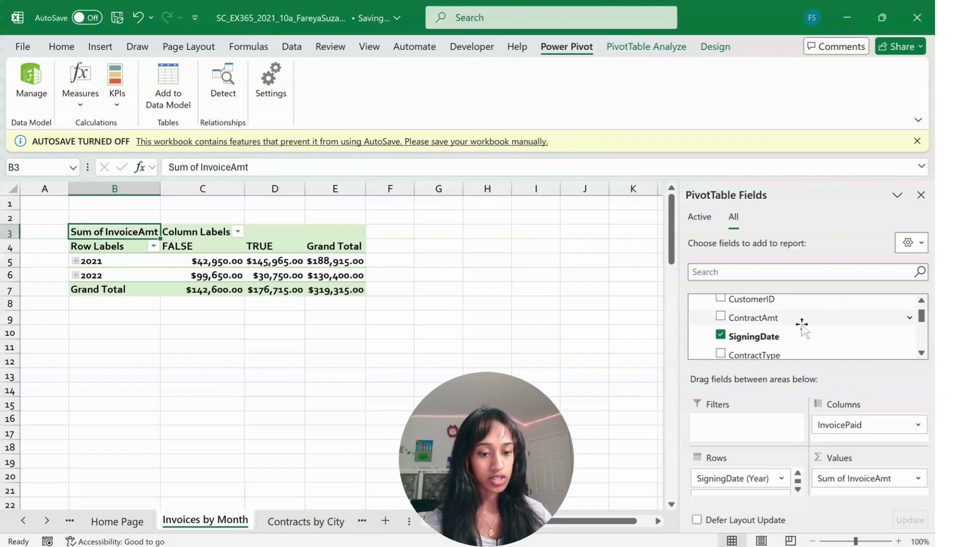
Add ContractType as a pivot filter and group the signing dates by Months and Years only
scroll(802, 327, down, 2)
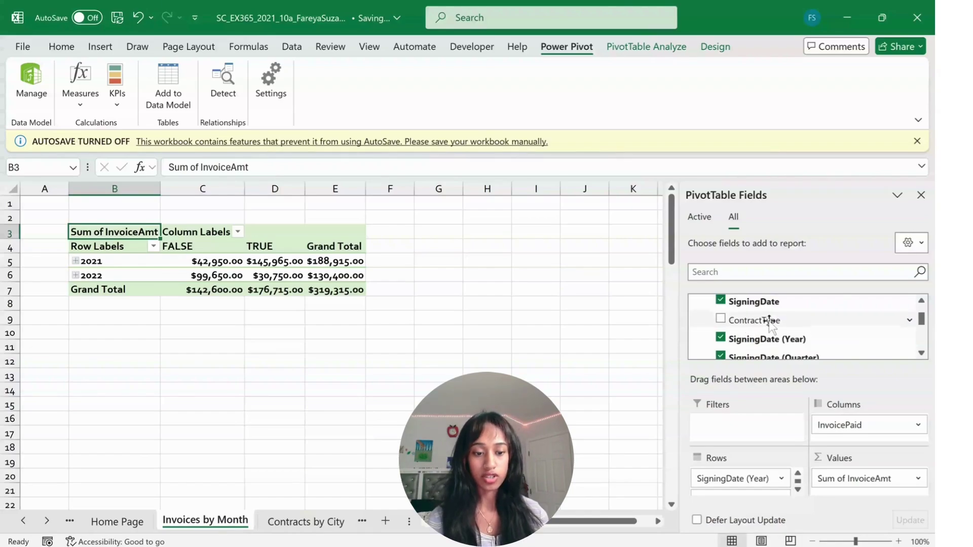
drag(769, 320, 732, 424)
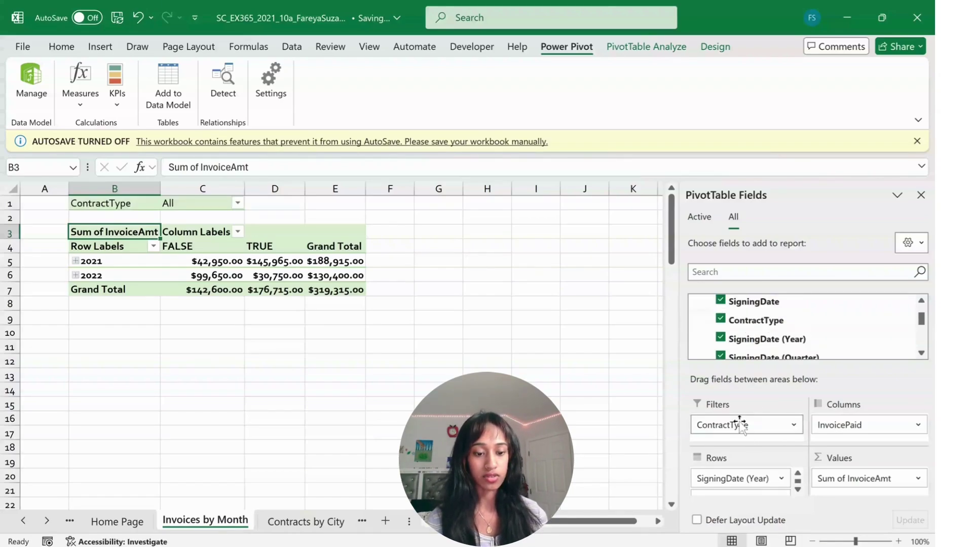
right_click(96, 263)
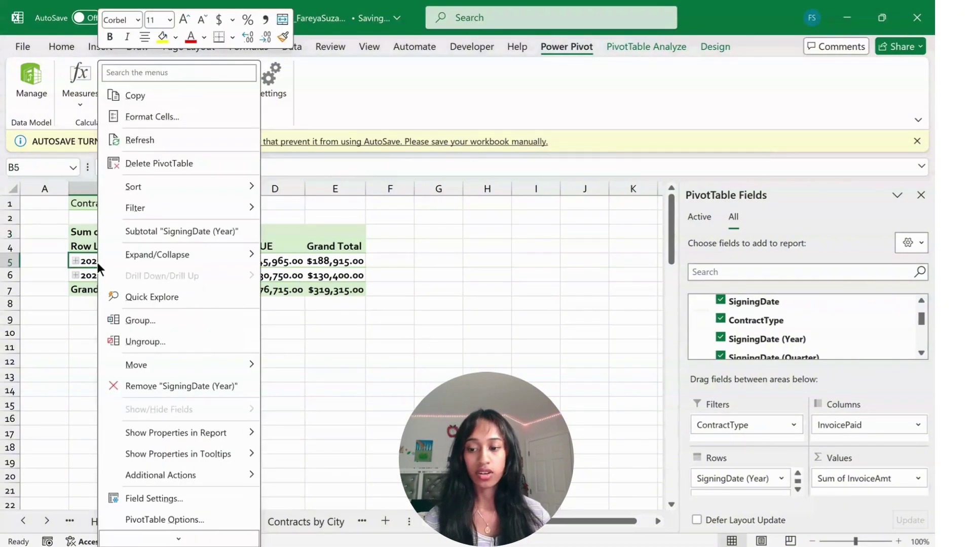
click(130, 323)
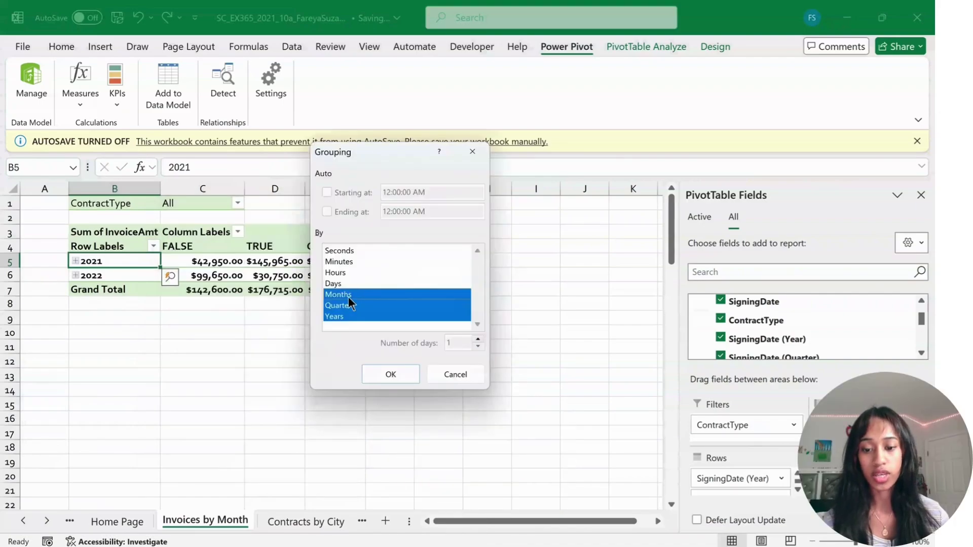
click(348, 305)
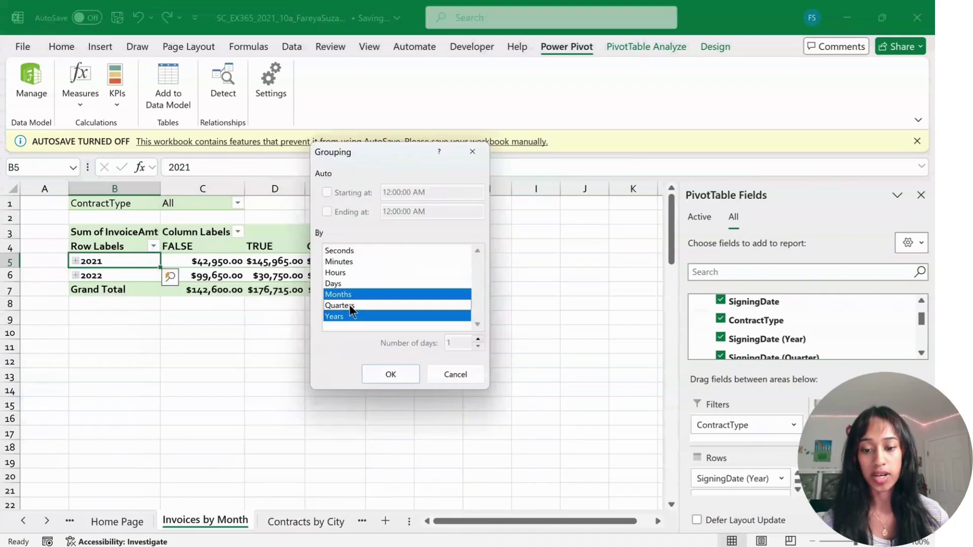
click(396, 375)
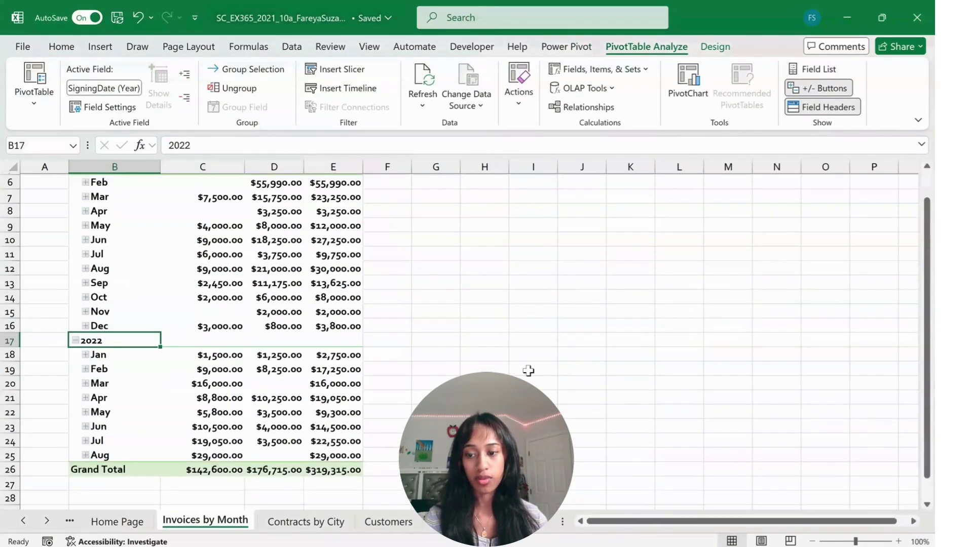
Format the pivot table's values as Currency
drag(333, 472, 91, 212)
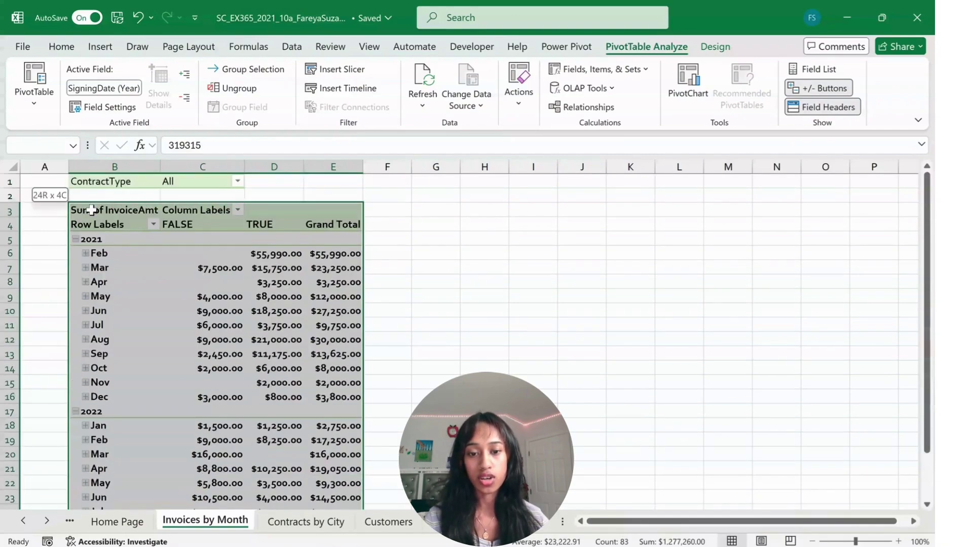
click(62, 45)
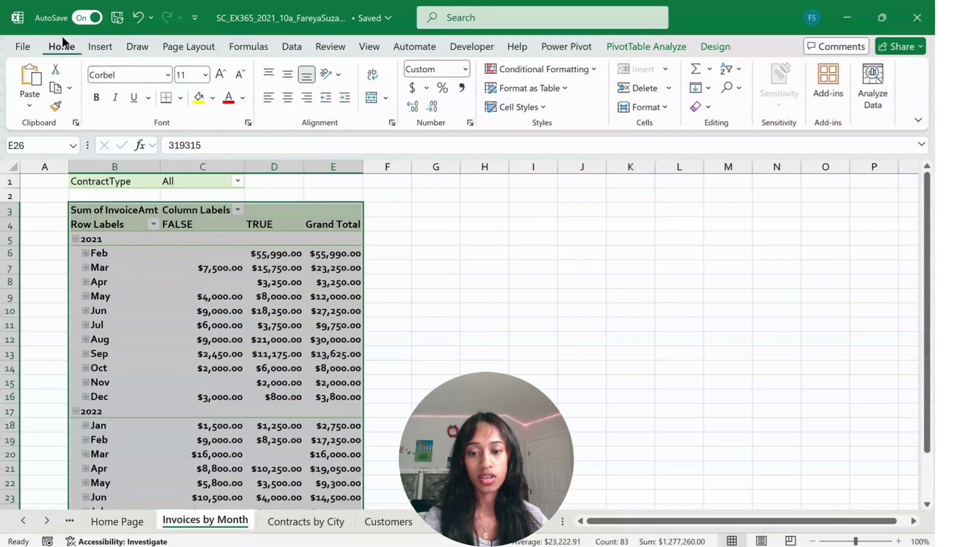
click(463, 70)
click(467, 168)
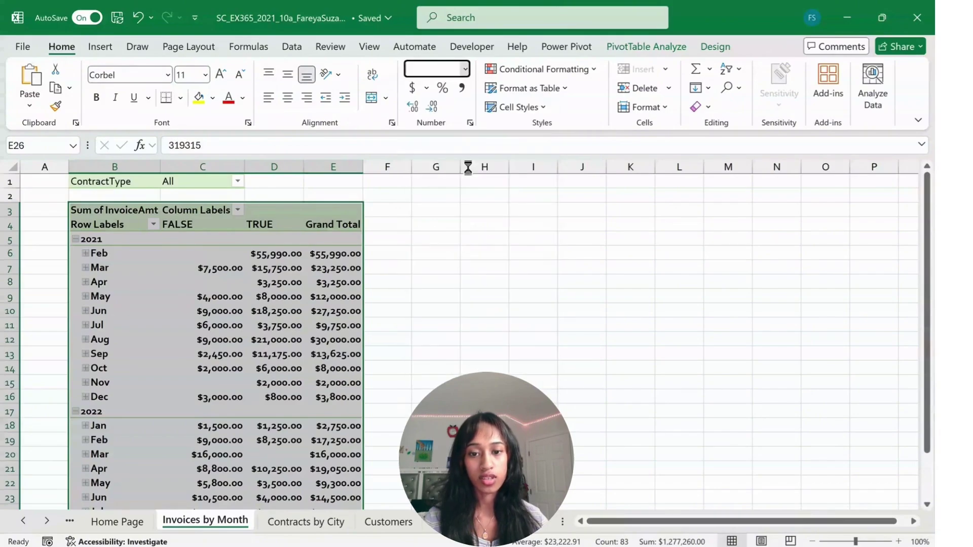
scroll(467, 167, down, 5)
scroll(476, 247, up, 5)
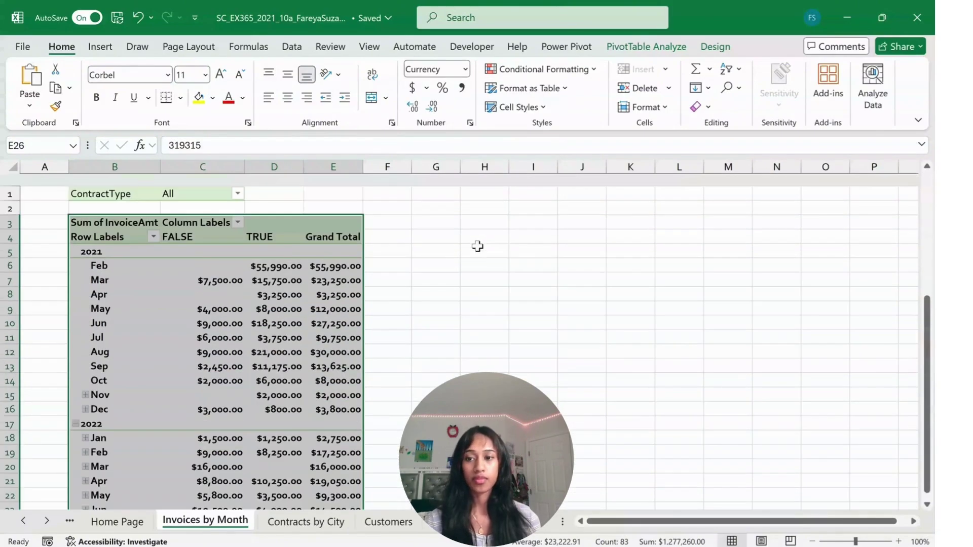
click(409, 280)
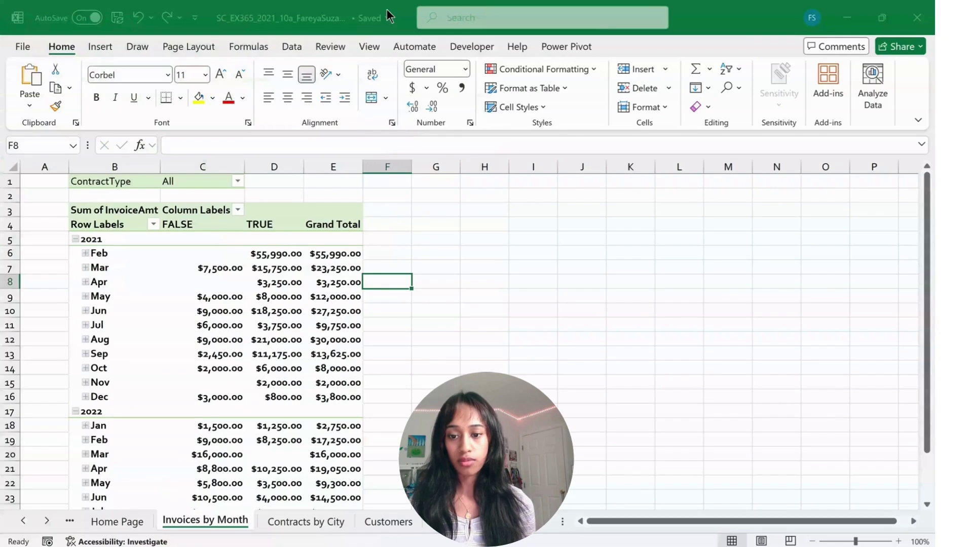
Rename the FALSE column heading in C4 to 'Unpaid'
click(194, 224)
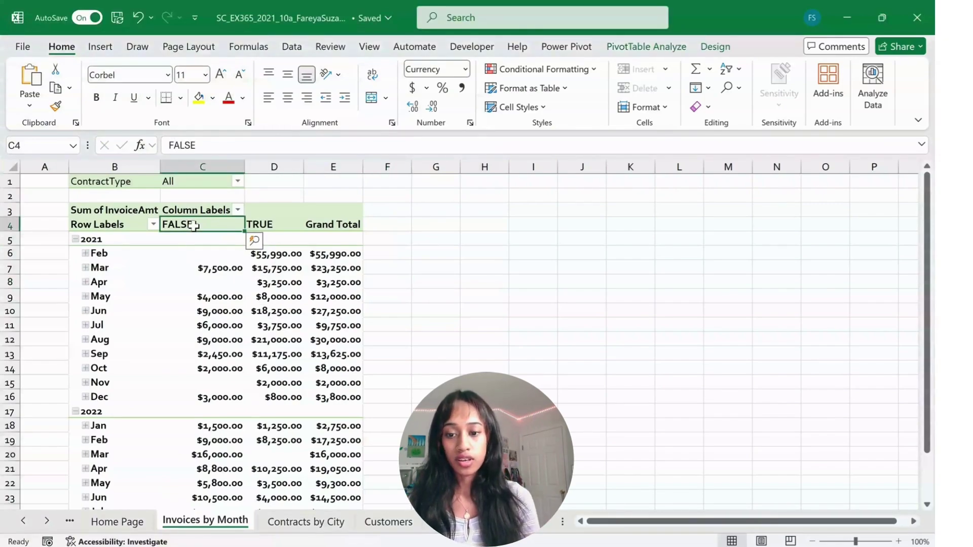
click(213, 146)
key(BackSpace)
key(BackSpace)
key(BackSpace)
key(BackSpace)
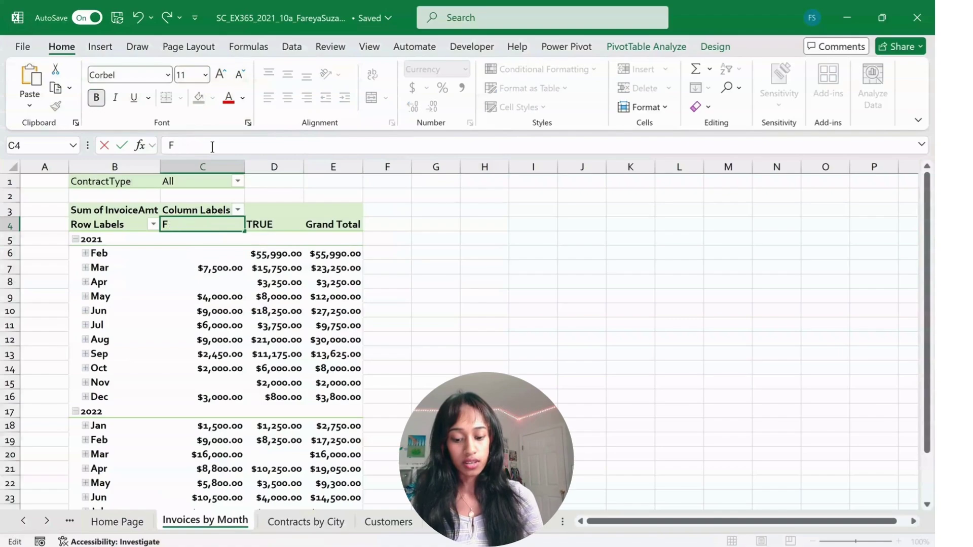
key(BackSpace)
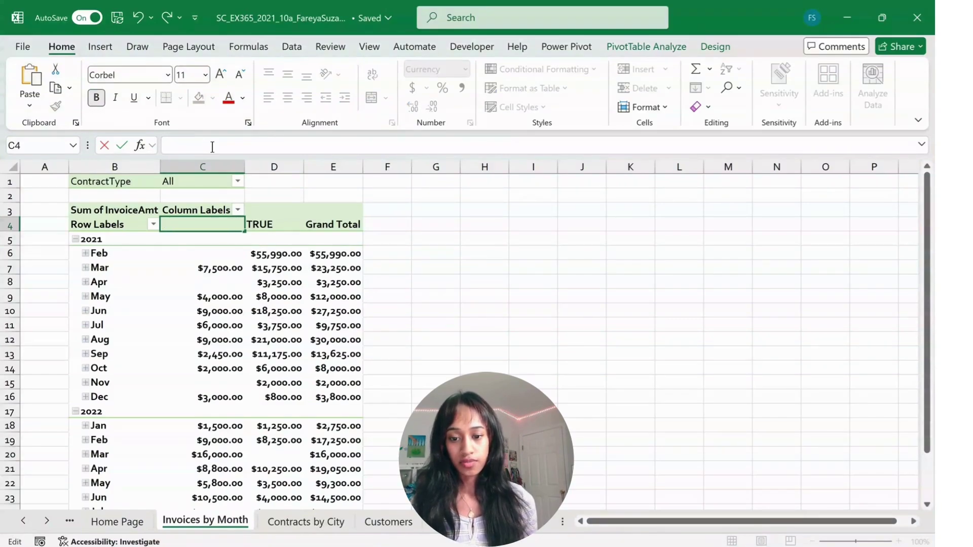
text(Unpaid)
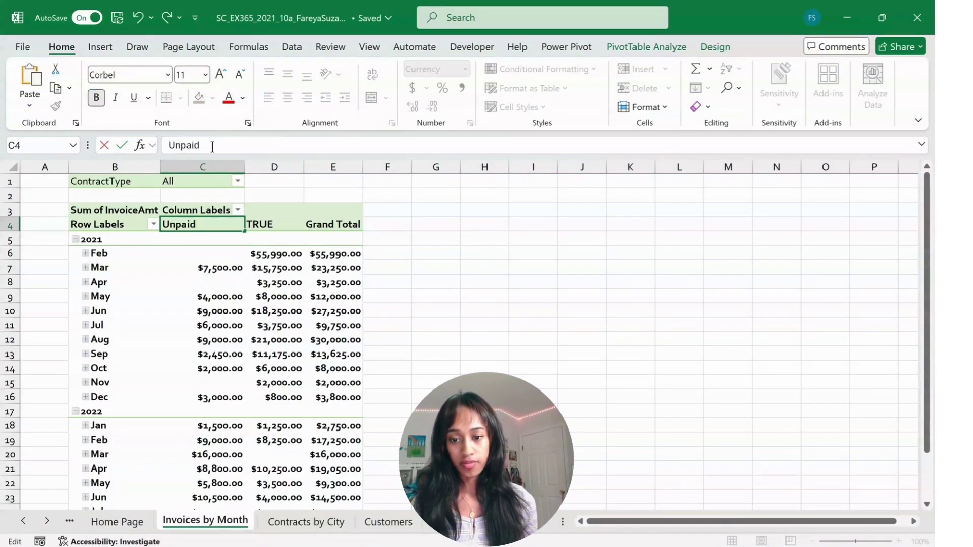
key(Return)
Rename the TRUE column heading in D4 to 'Paid'
click(282, 230)
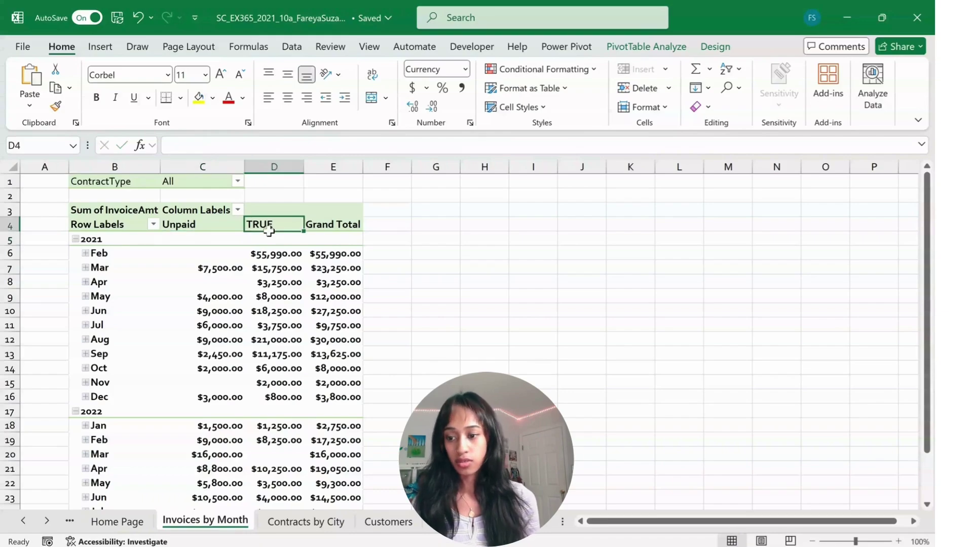
double_click(205, 146)
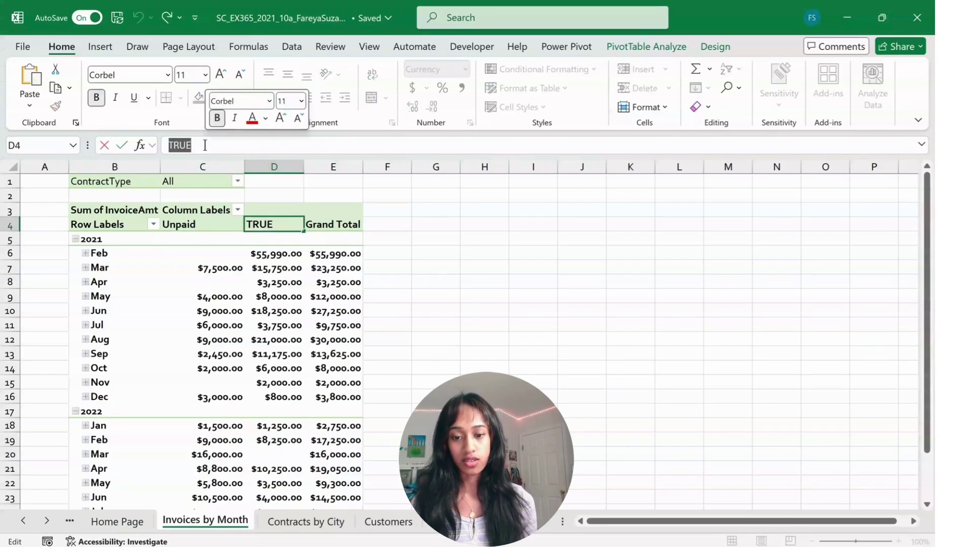
text(Paid)
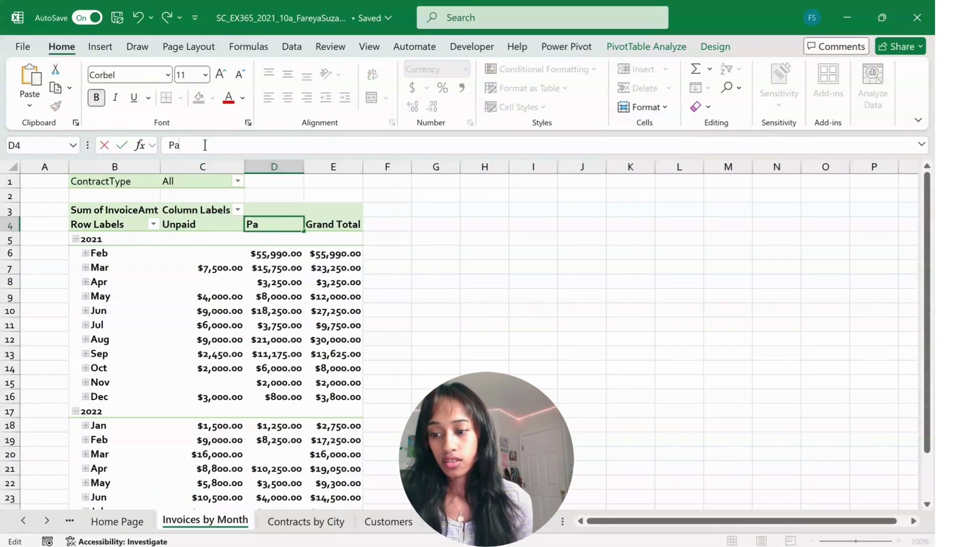
click(123, 184)
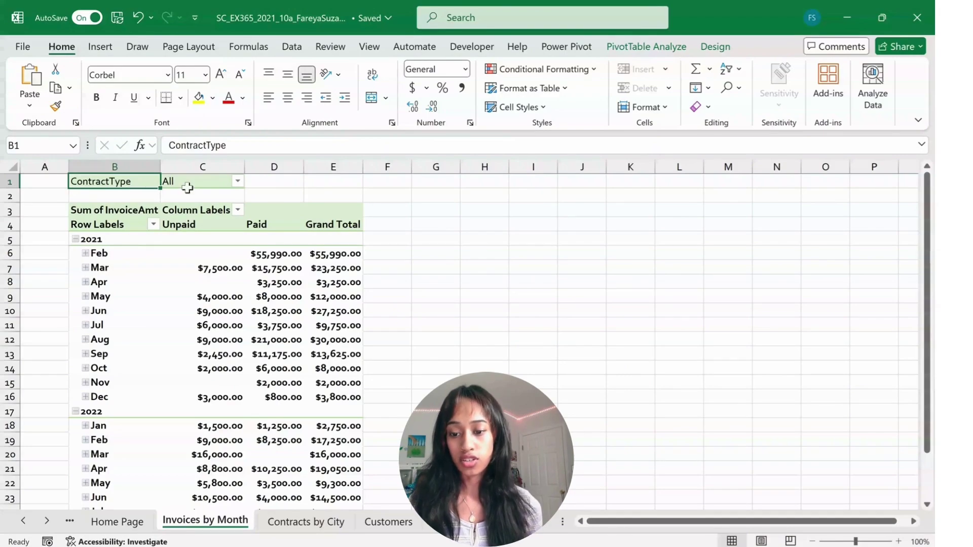
Filter ContractType to Security plan and Security plan for apartment building
click(263, 186)
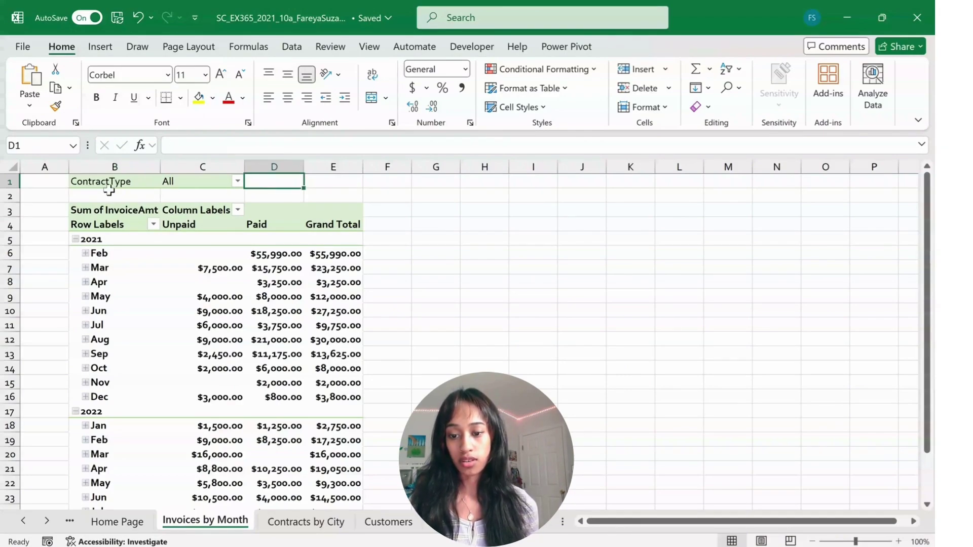
click(238, 182)
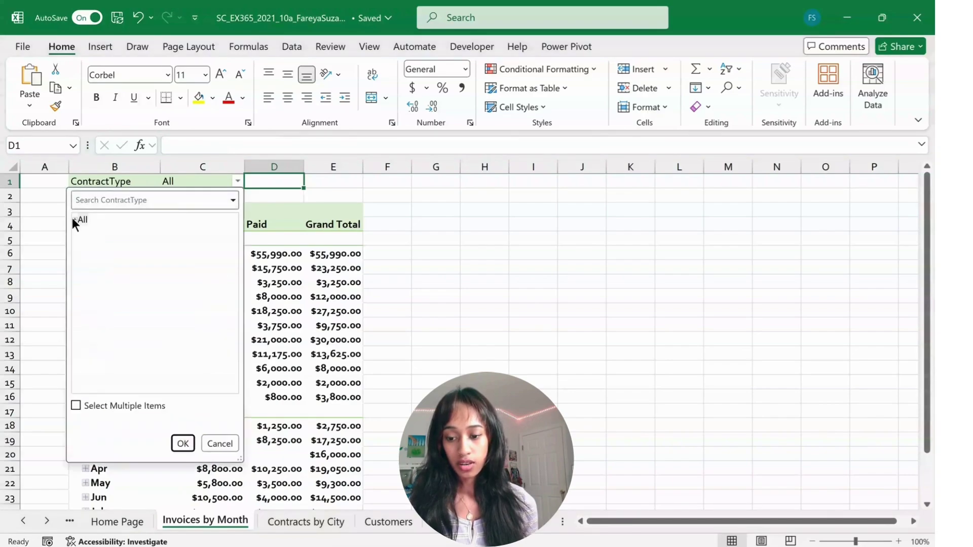
scroll(154, 335, down, 5)
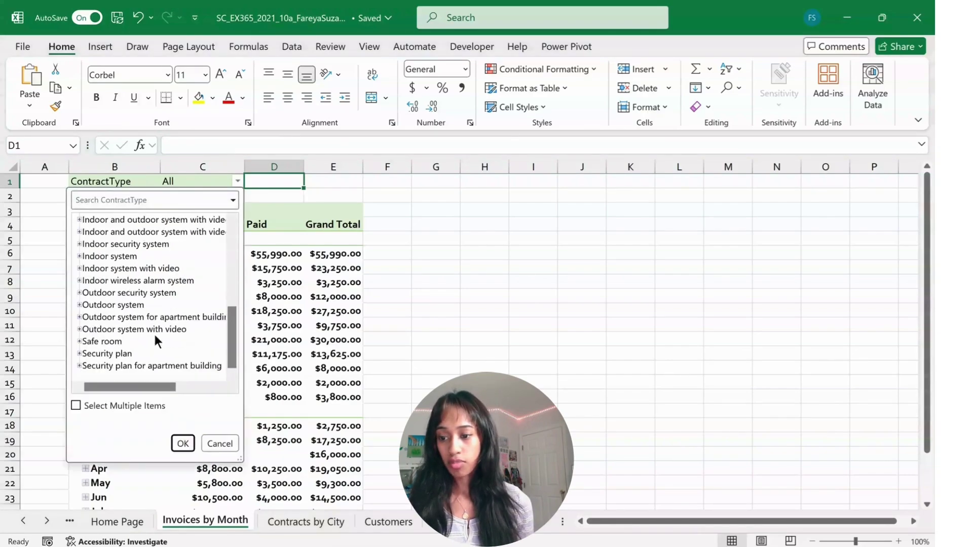
click(114, 353)
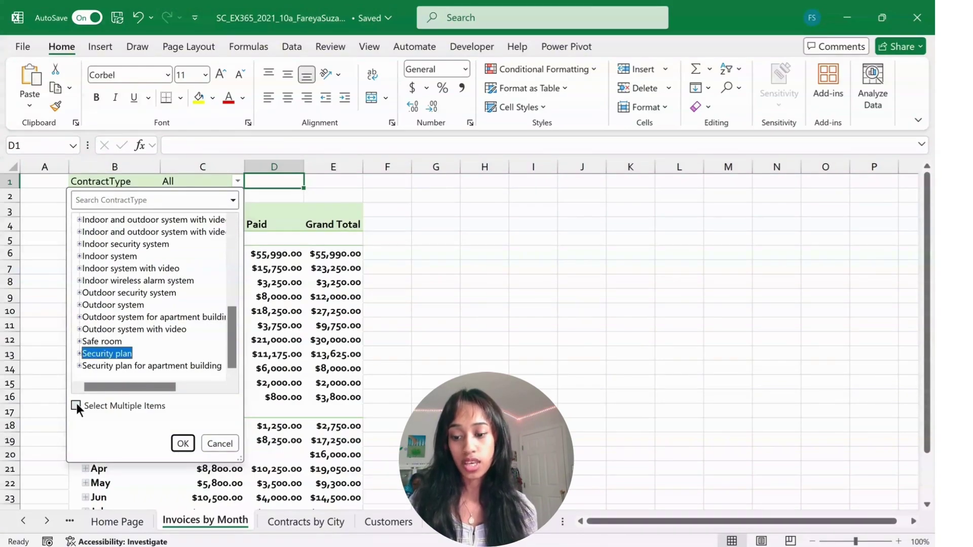
click(77, 407)
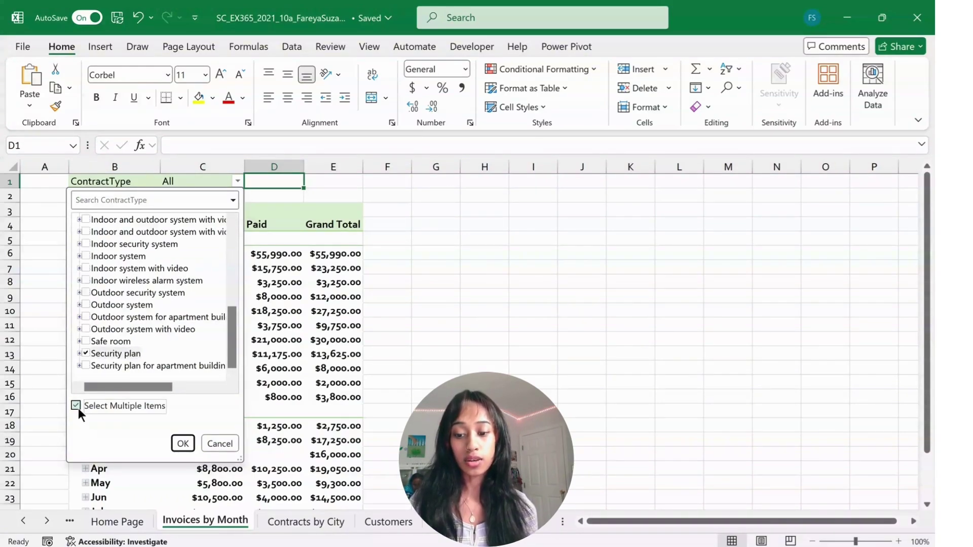
click(86, 365)
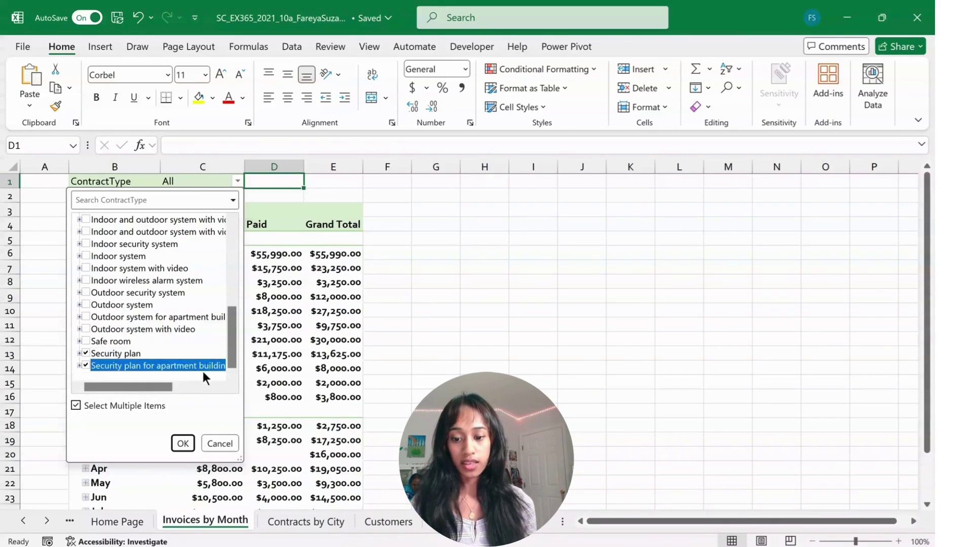
click(182, 444)
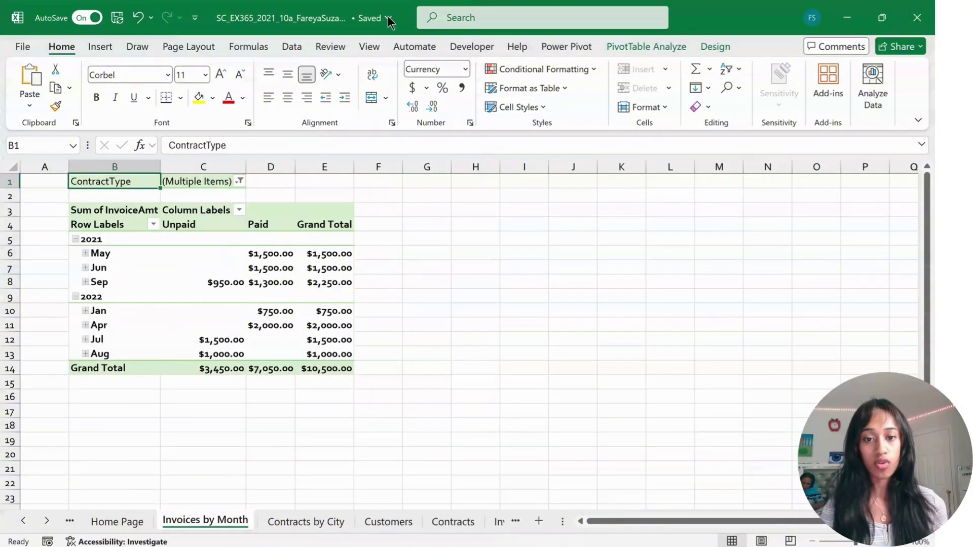
Link Atlanta's total on the Customers sheet to its Contracts by City grand total via GETPIVOTDATA
click(393, 522)
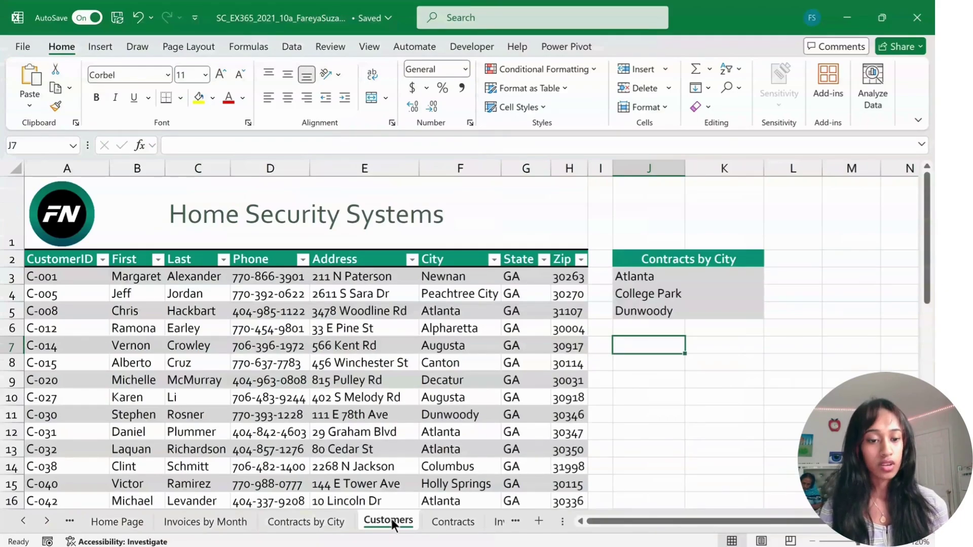
drag(659, 259, 720, 316)
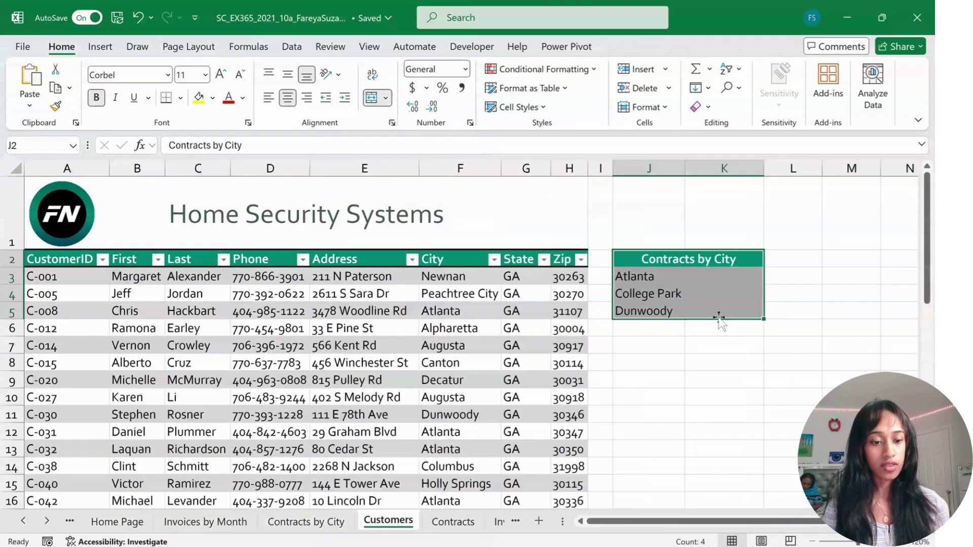
click(718, 276)
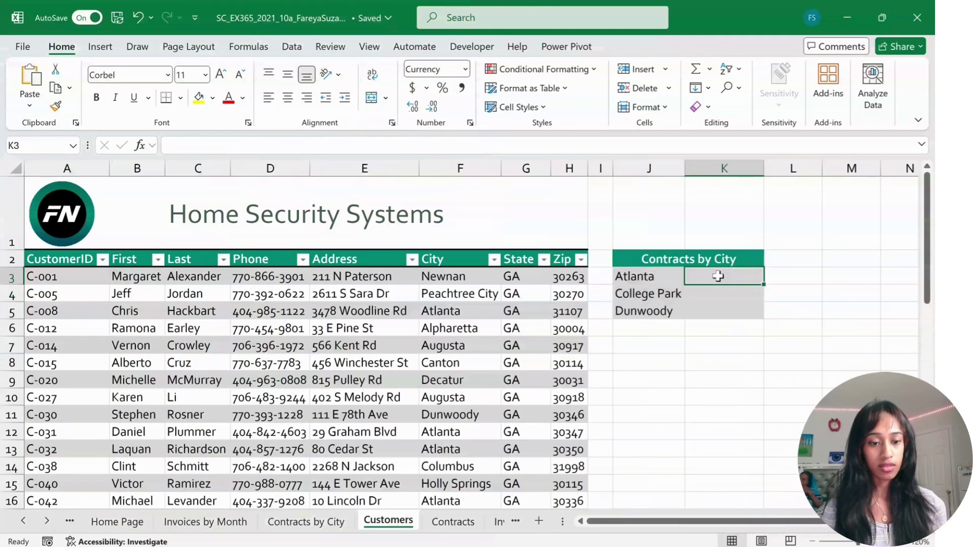
text(=)
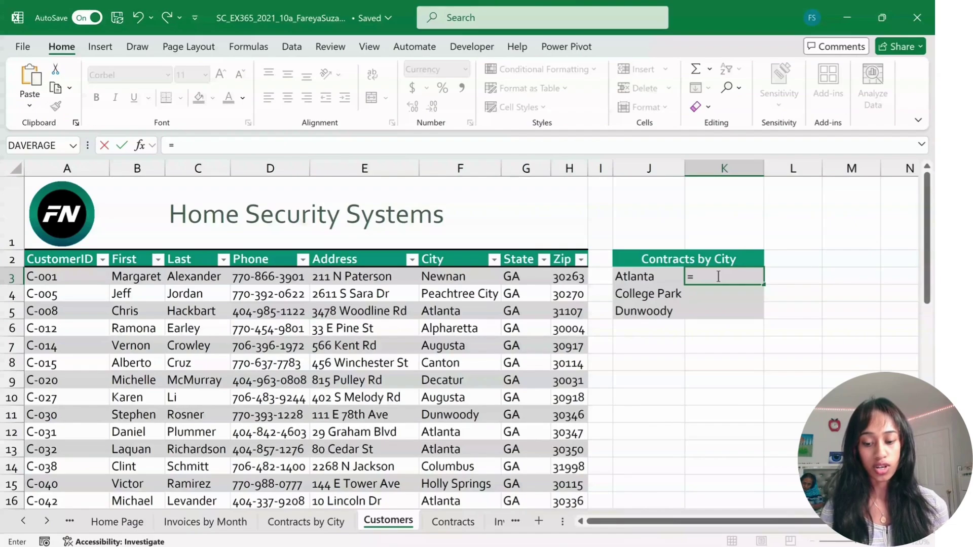
click(310, 521)
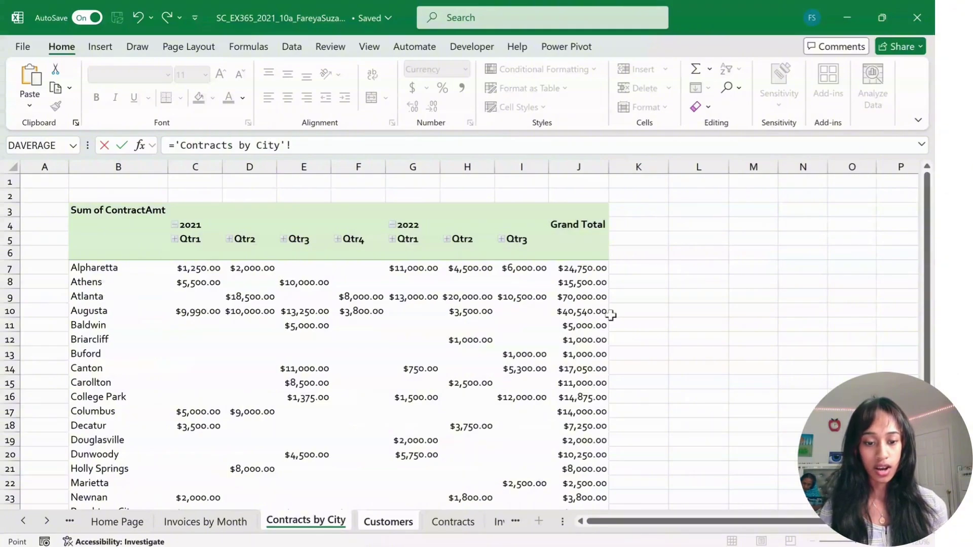
click(589, 299)
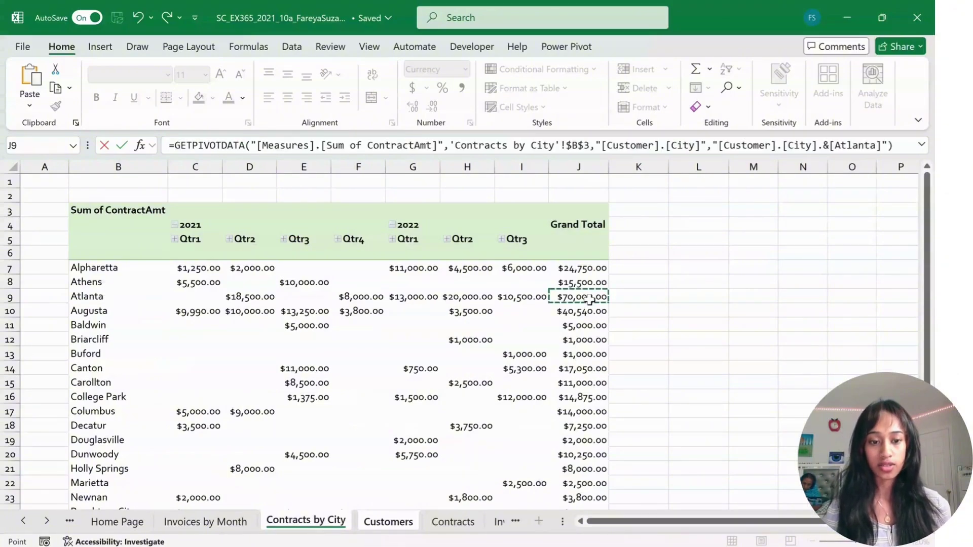
key(Return)
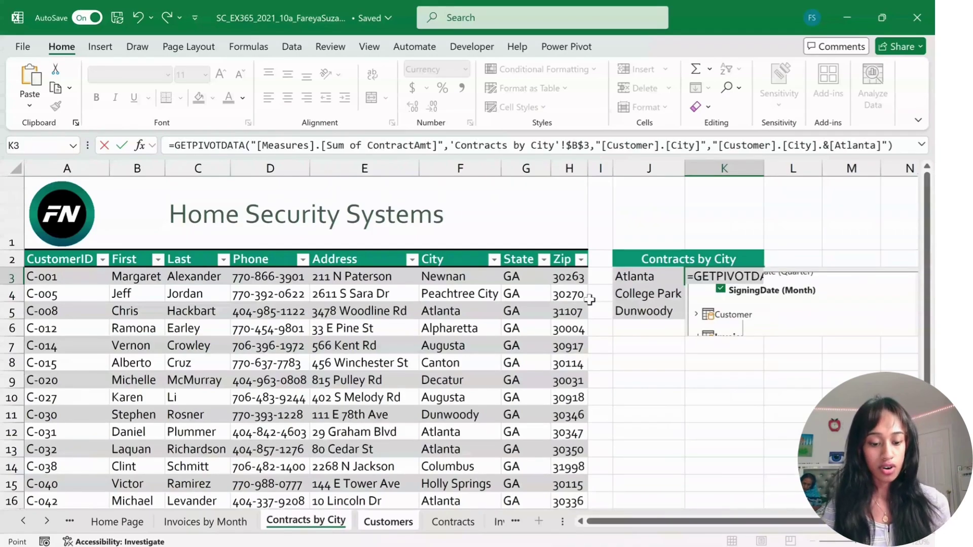
Add College Park's GETPIVOTDATA formula referencing its pivot grand total
click(737, 296)
text(=)
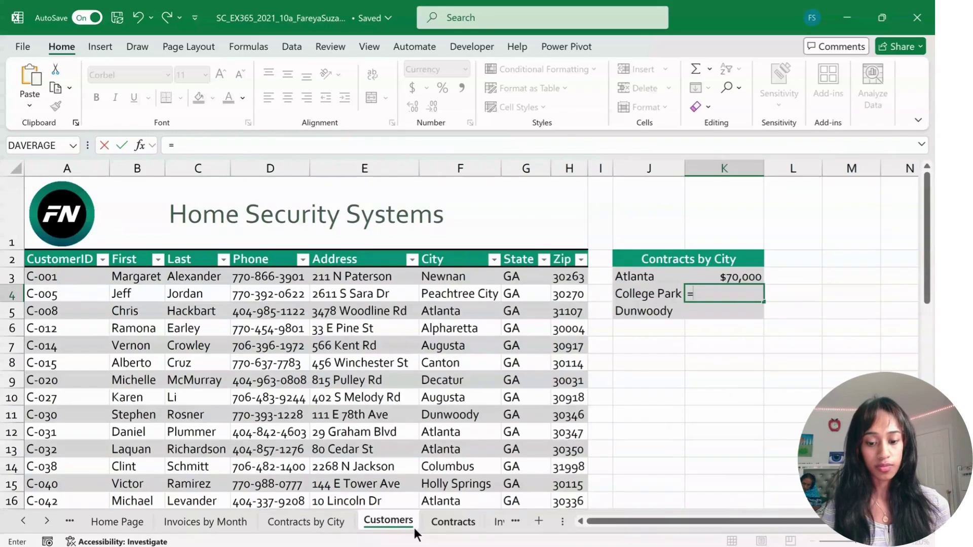
click(344, 521)
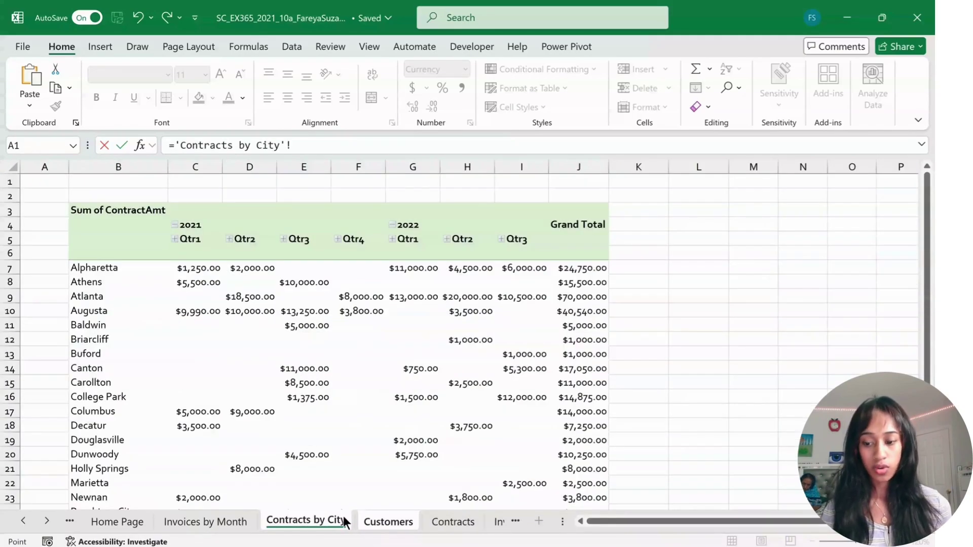
scroll(630, 368, down, 1)
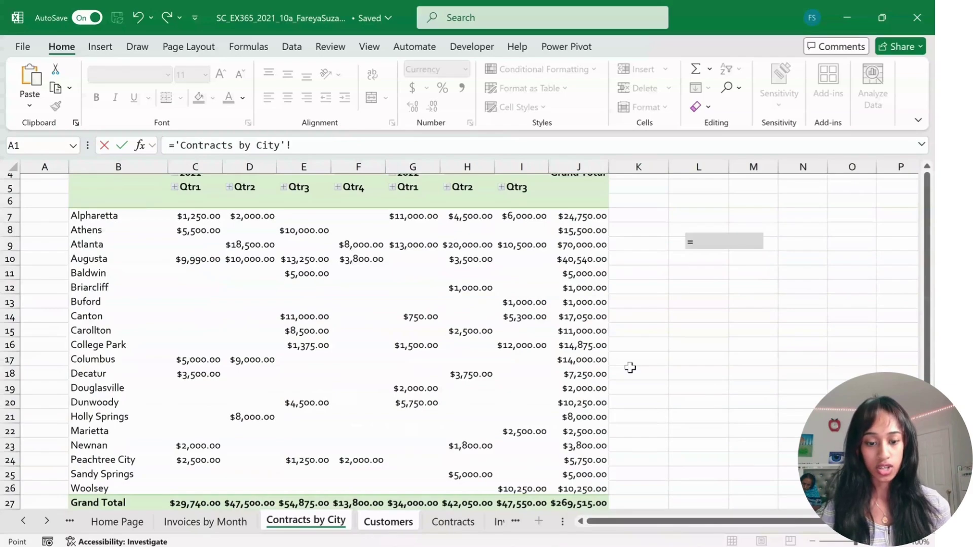
click(583, 345)
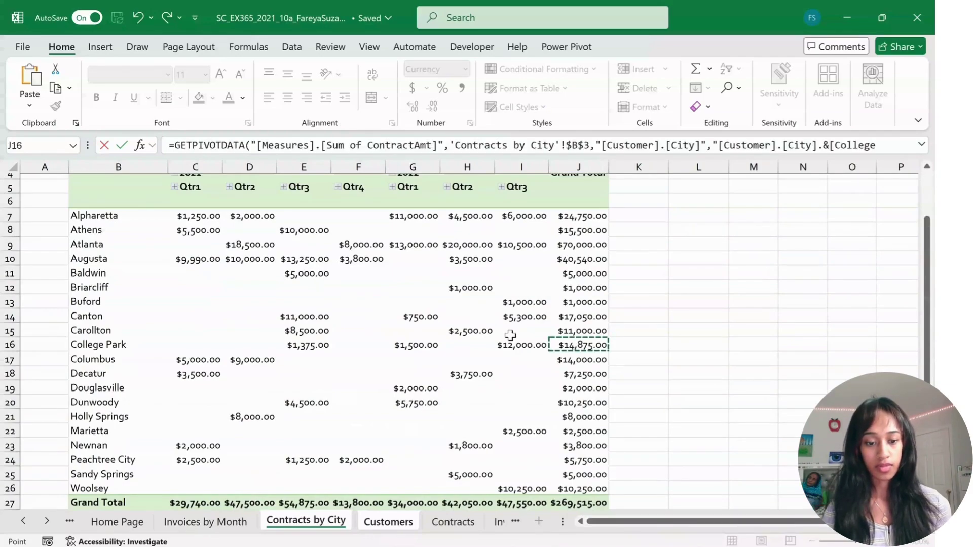
key(Return)
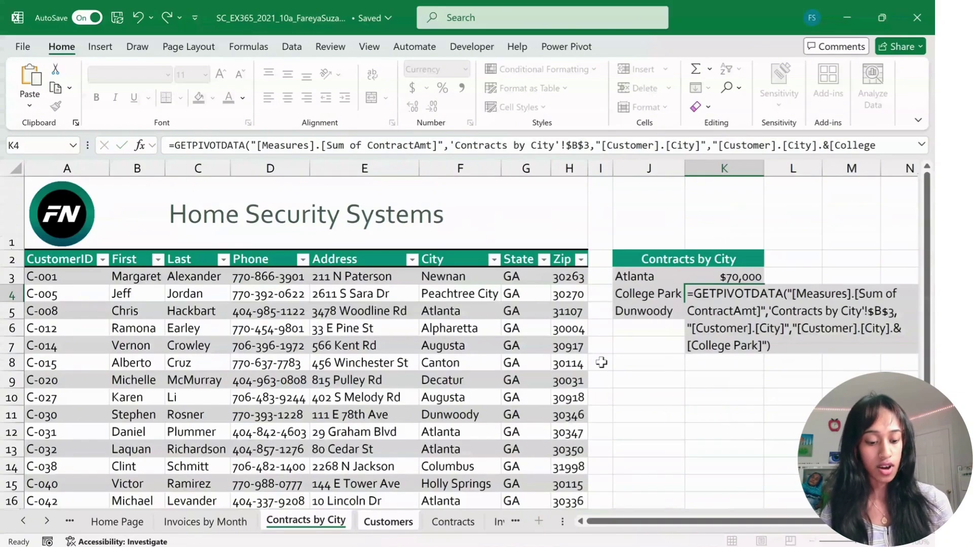
Add Dunwoody's GETPIVOTDATA formula referencing its pivot grand total
text(=)
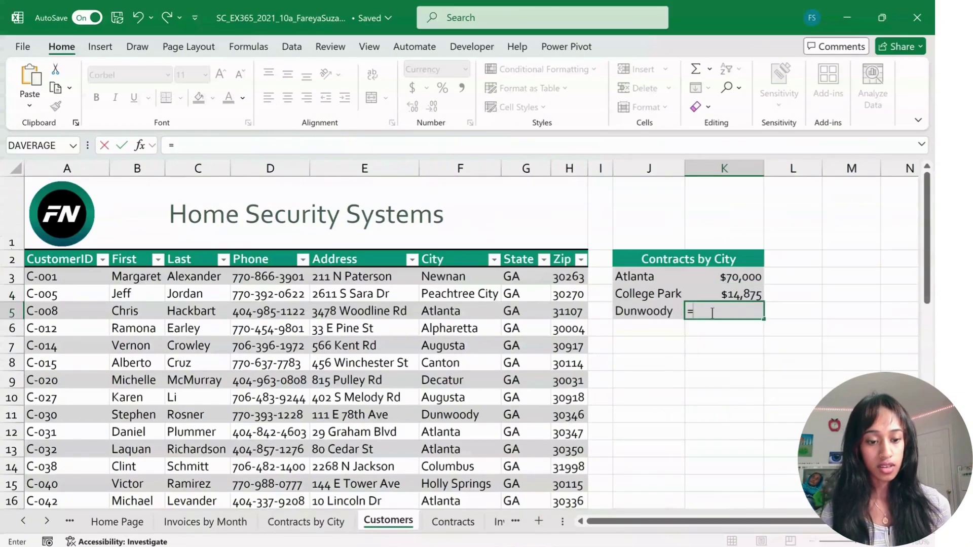
click(309, 523)
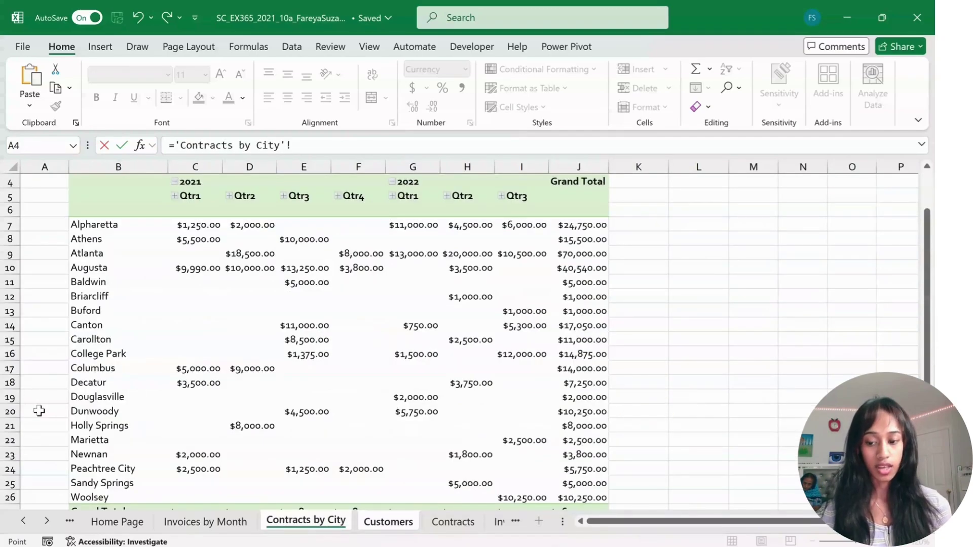
click(578, 412)
key(Return)
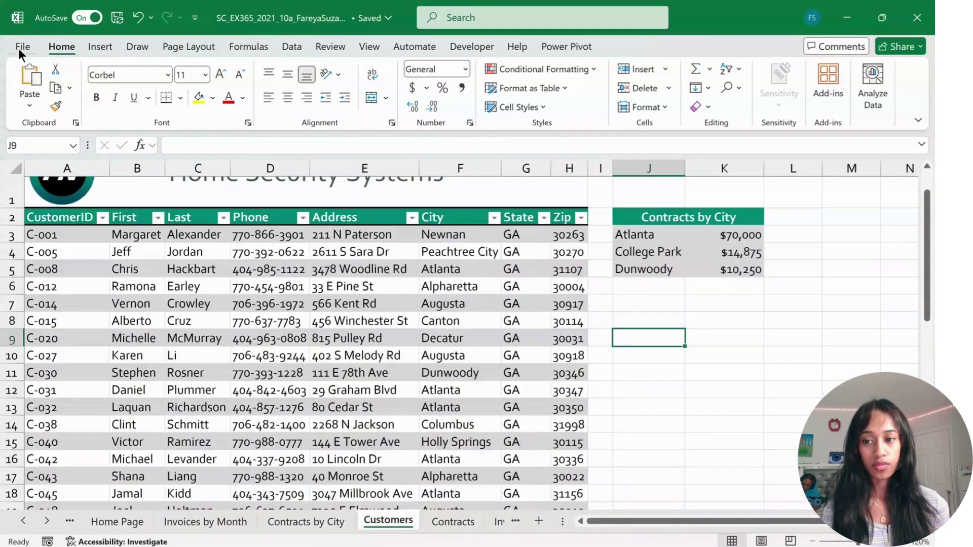
Open the Save a Copy page from the File backstage view
click(19, 46)
click(56, 270)
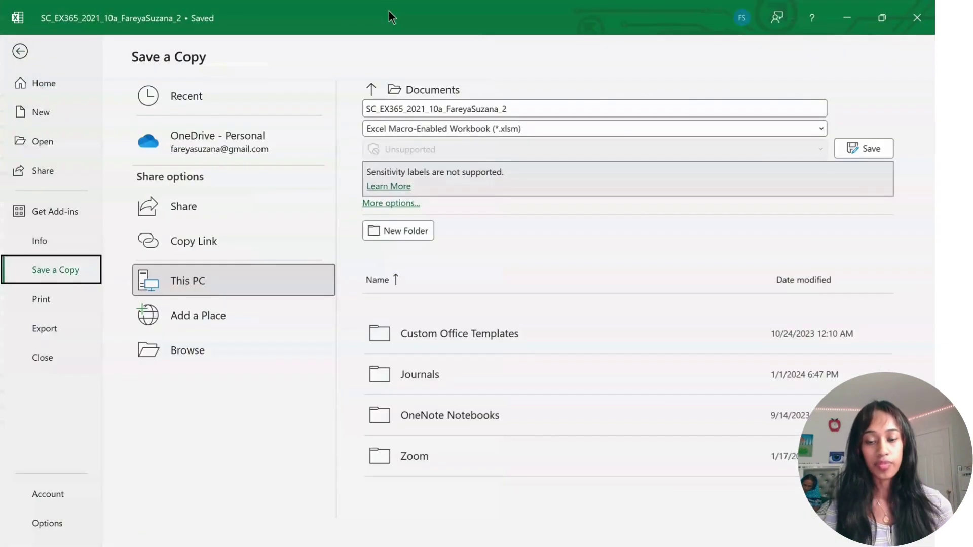